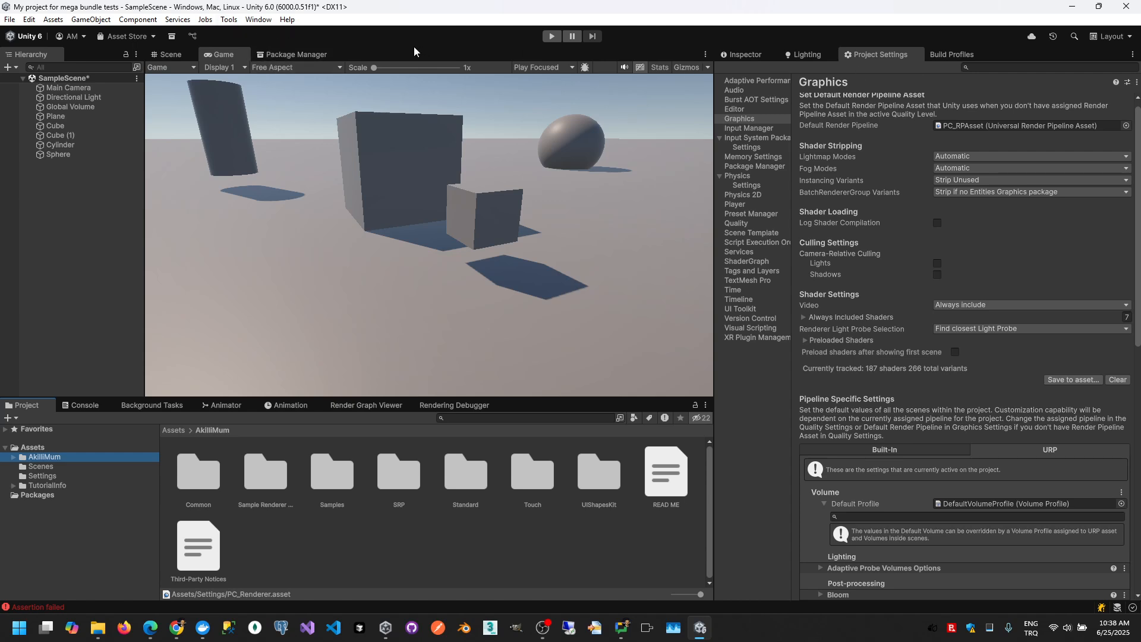
# Enable Compatibility Mode (Render Graph Disabled) under Render Graph in the project's Graphics settings.
pyautogui.click(258, 20)
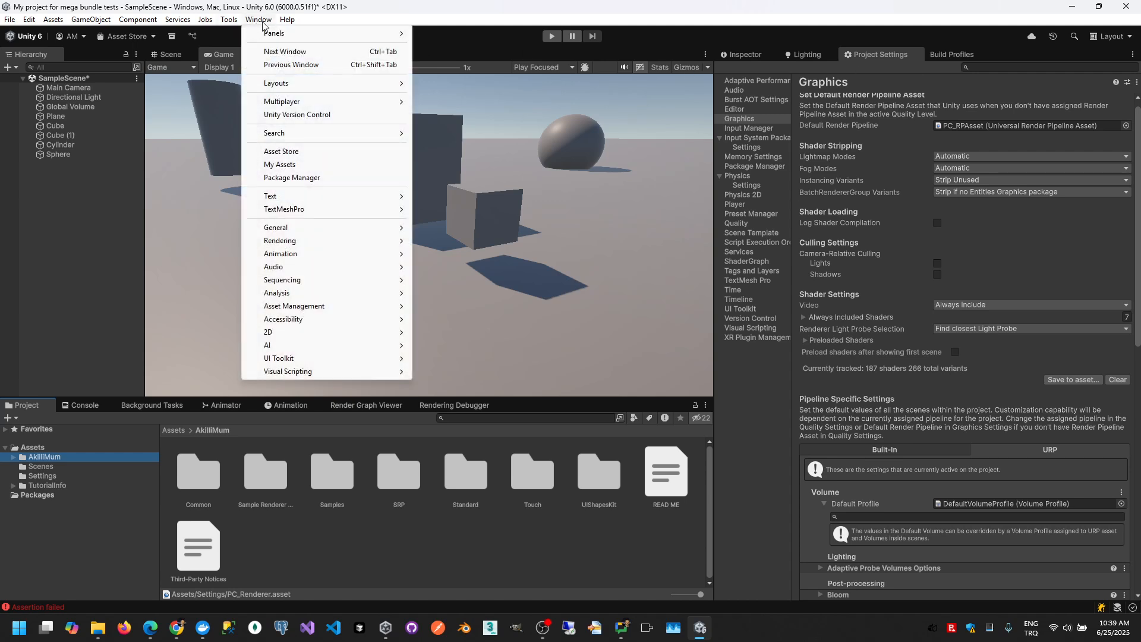
pyautogui.moveTo(272, 34)
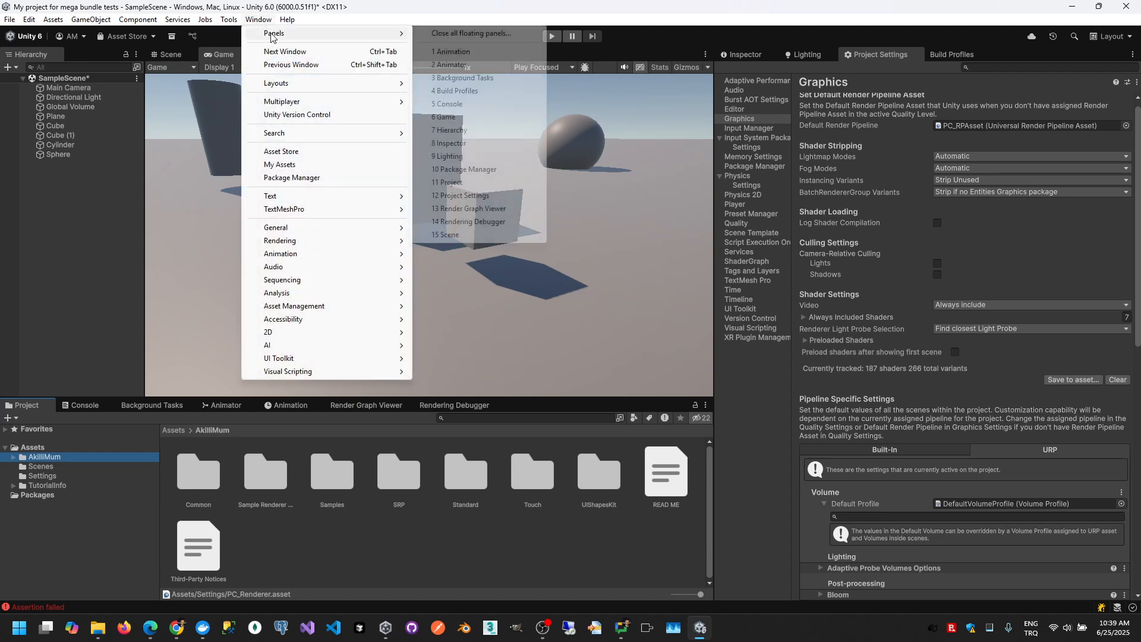
pyautogui.click(463, 195)
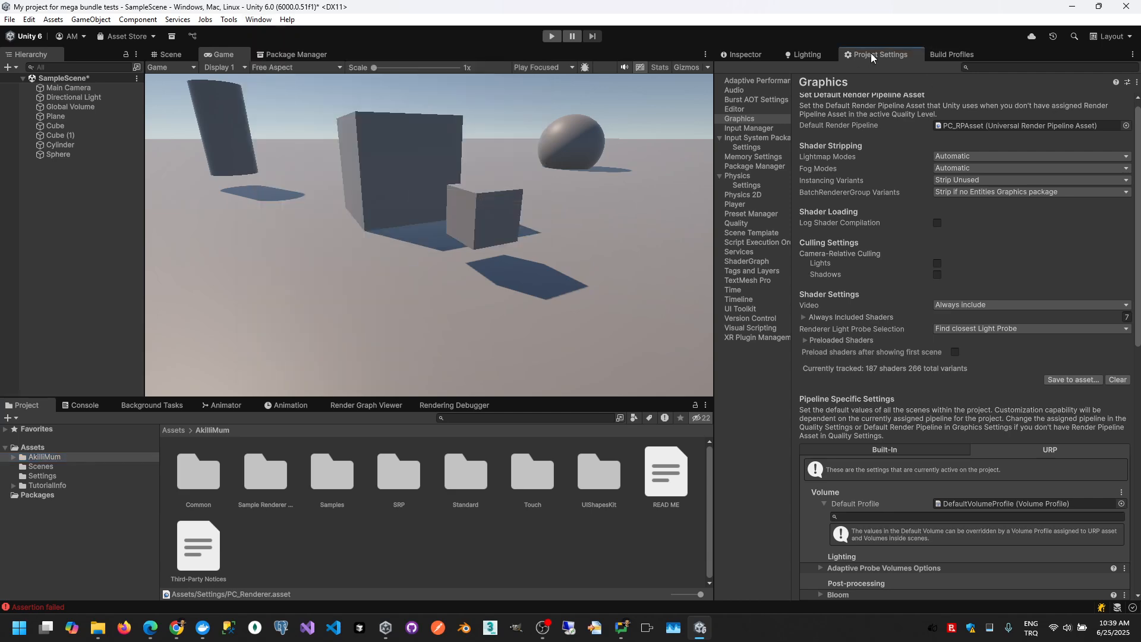
pyautogui.click(727, 120)
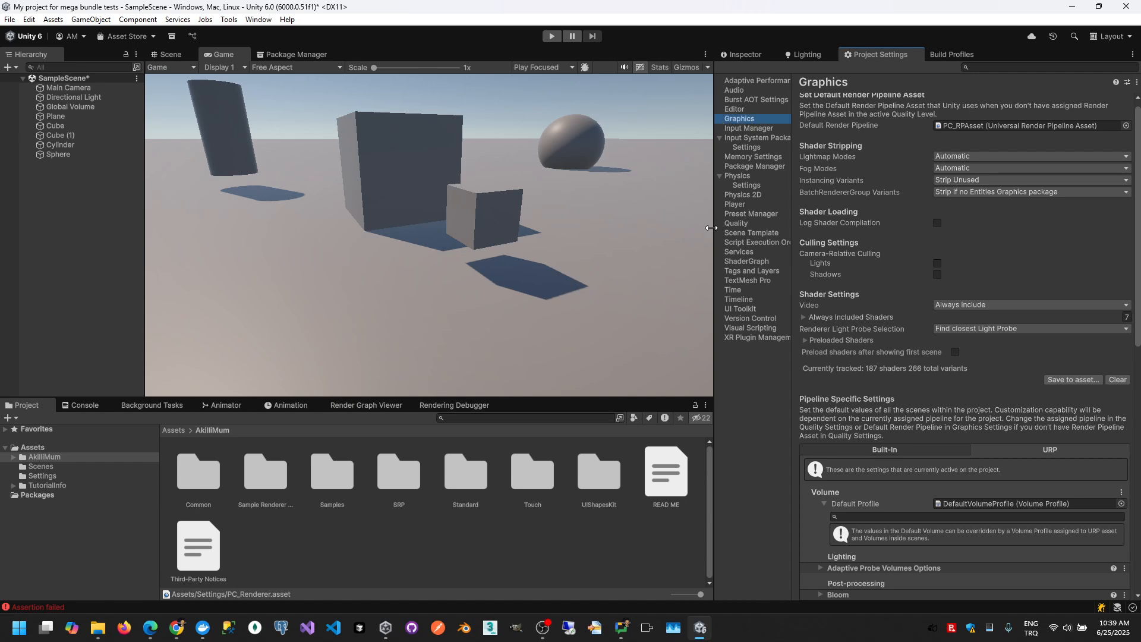
pyautogui.moveTo(715, 232); pyautogui.dragTo(604, 232)
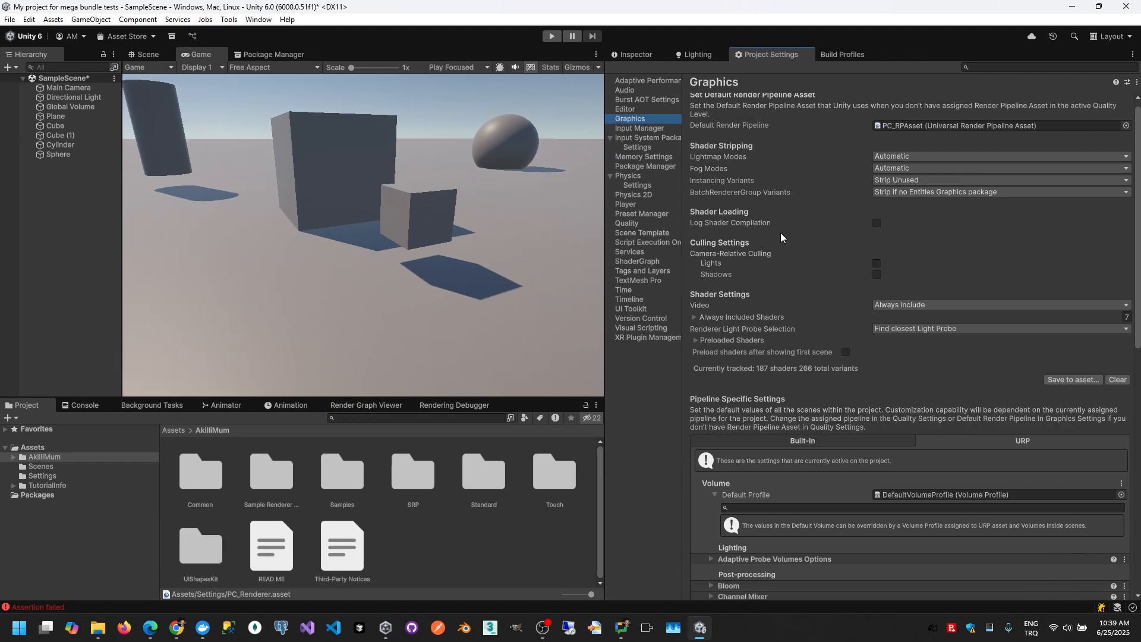
pyautogui.scroll(-10, 819, 129)
pyautogui.scroll(-5, 819, 135)
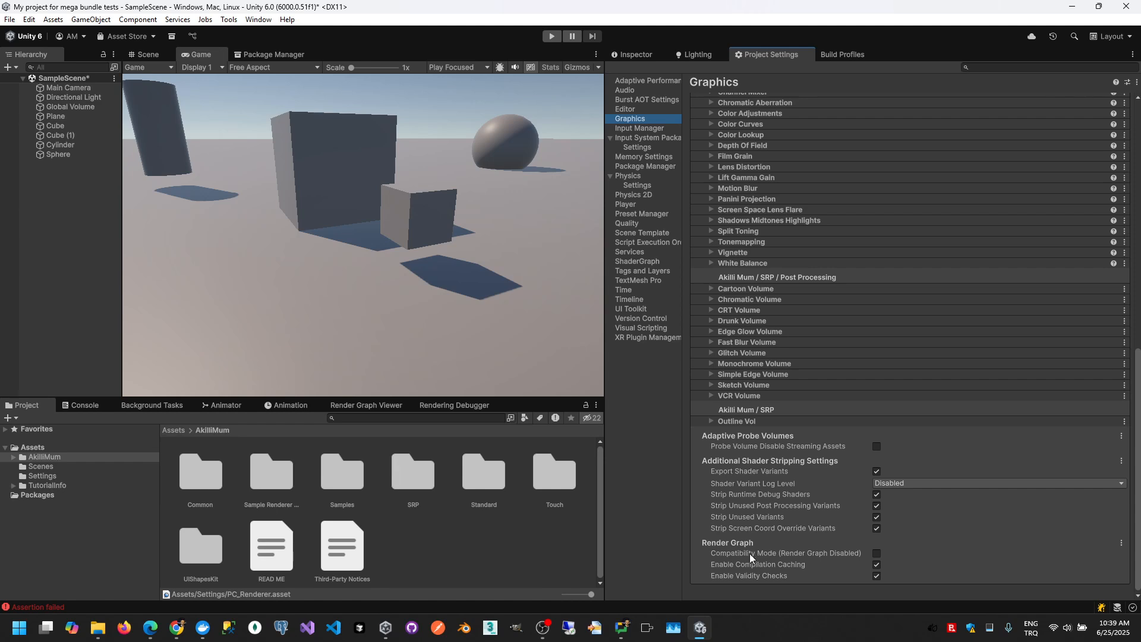
pyautogui.moveTo(736, 555)
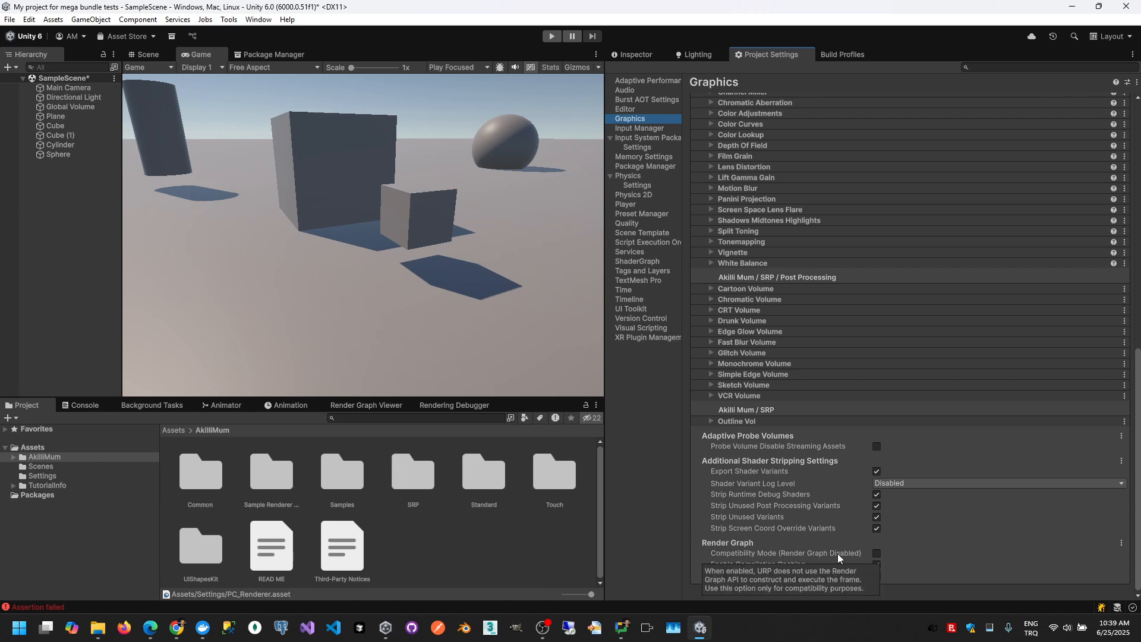
pyautogui.click(876, 554)
pyautogui.scroll(-2, 844, 523)
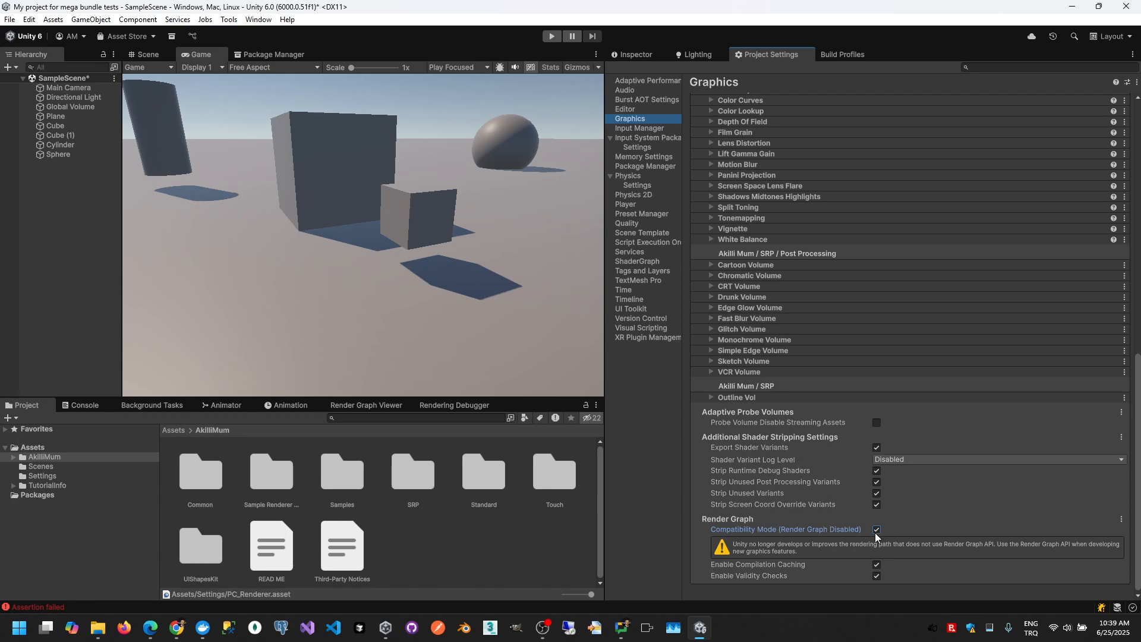
# Locate the default render pipeline asset, PC_RPAsset, from the Graphics settings and open it for inspection.
pyautogui.scroll(15, 839, 330)
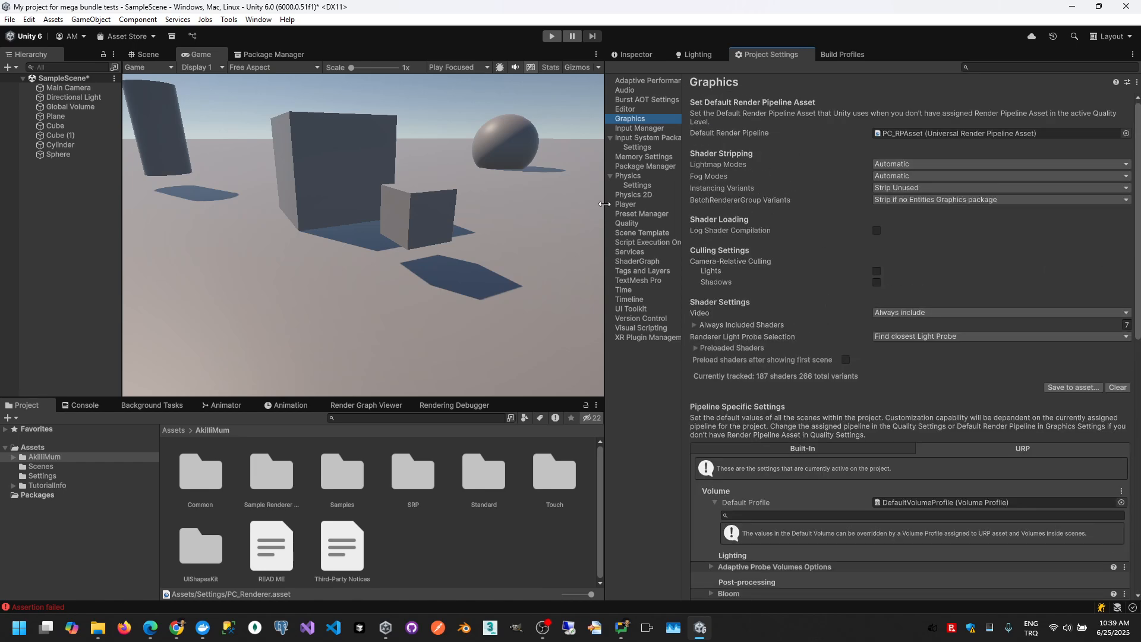
pyautogui.moveTo(604, 204); pyautogui.dragTo(703, 203)
pyautogui.click(947, 133)
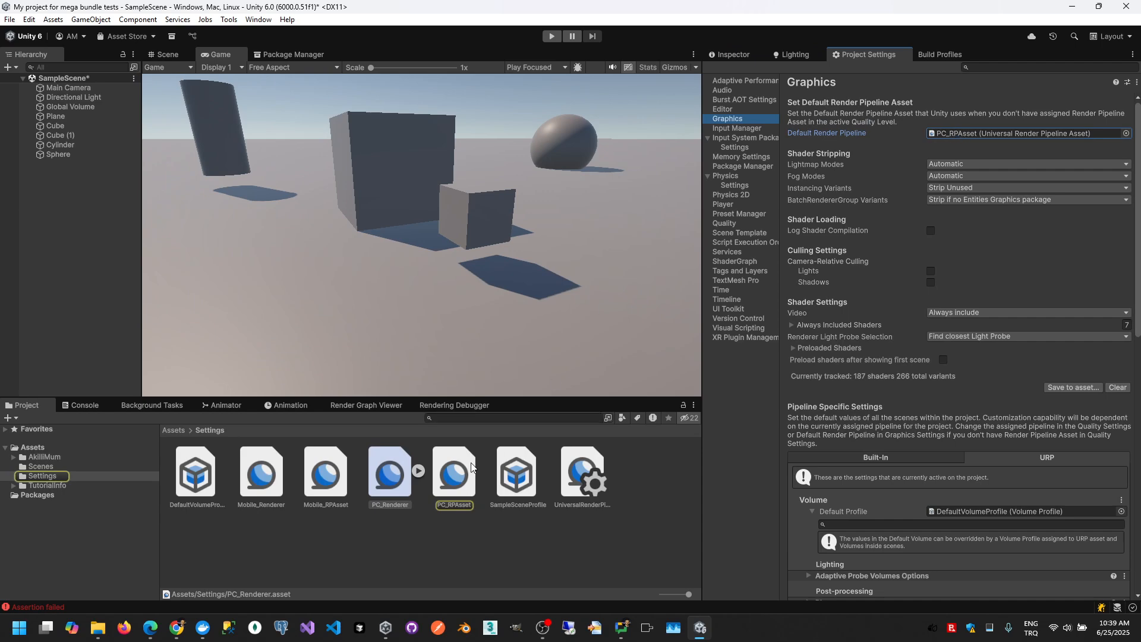
pyautogui.click(459, 479)
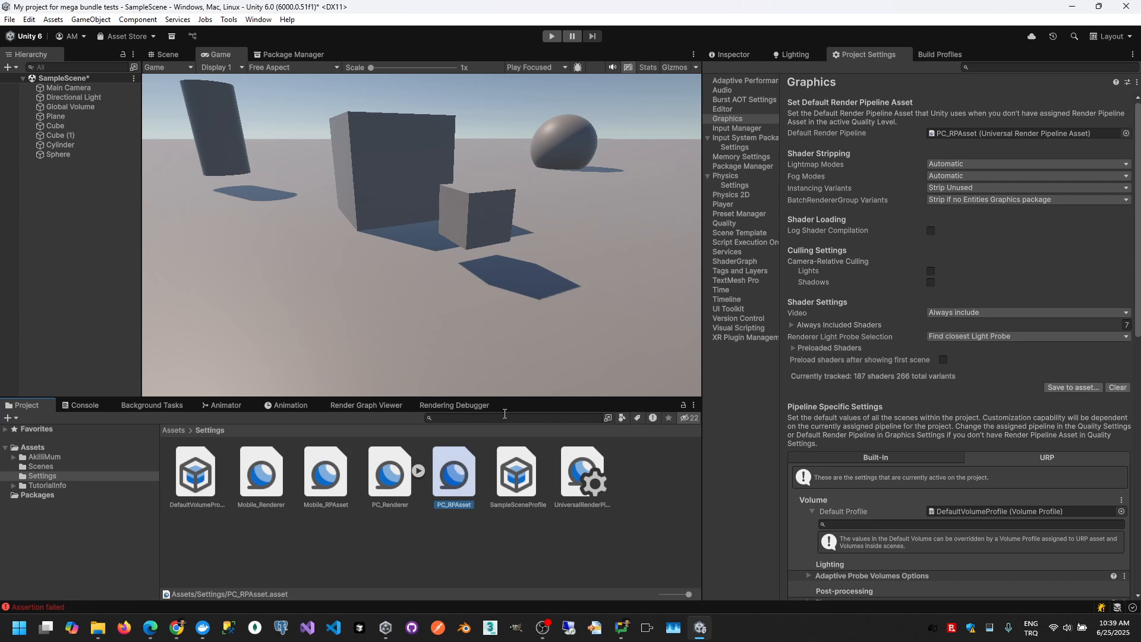
pyautogui.click(730, 51)
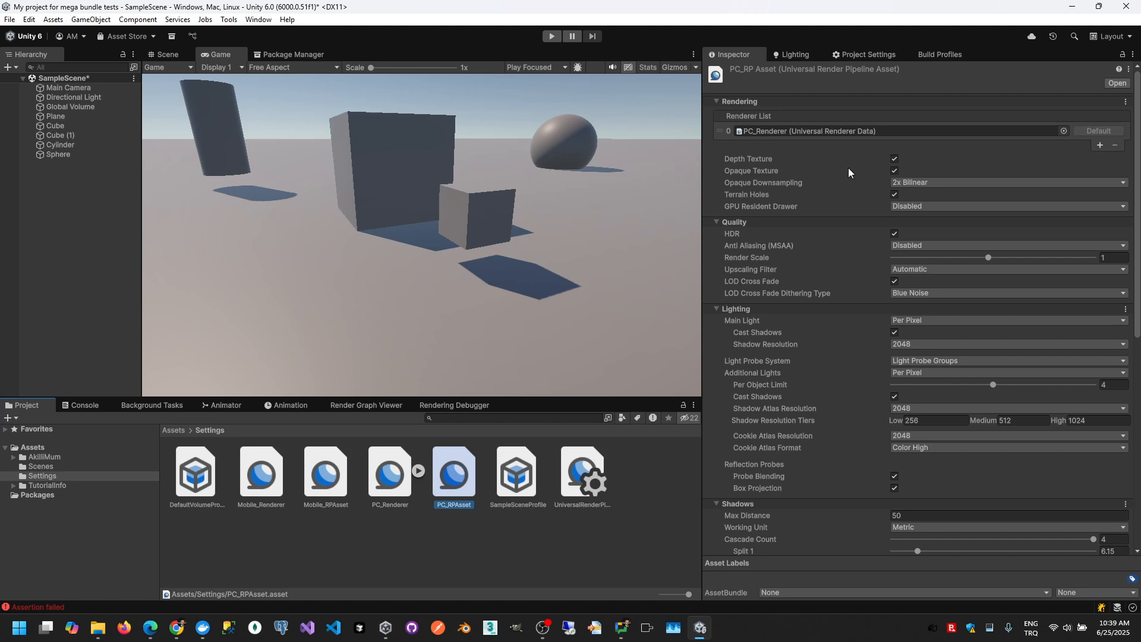
pyautogui.scroll(-3, 878, 194)
pyautogui.scroll(3, 879, 194)
# Open the PC_Renderer data referenced in the renderer list of PC_RPAsset.
pyautogui.click(769, 131)
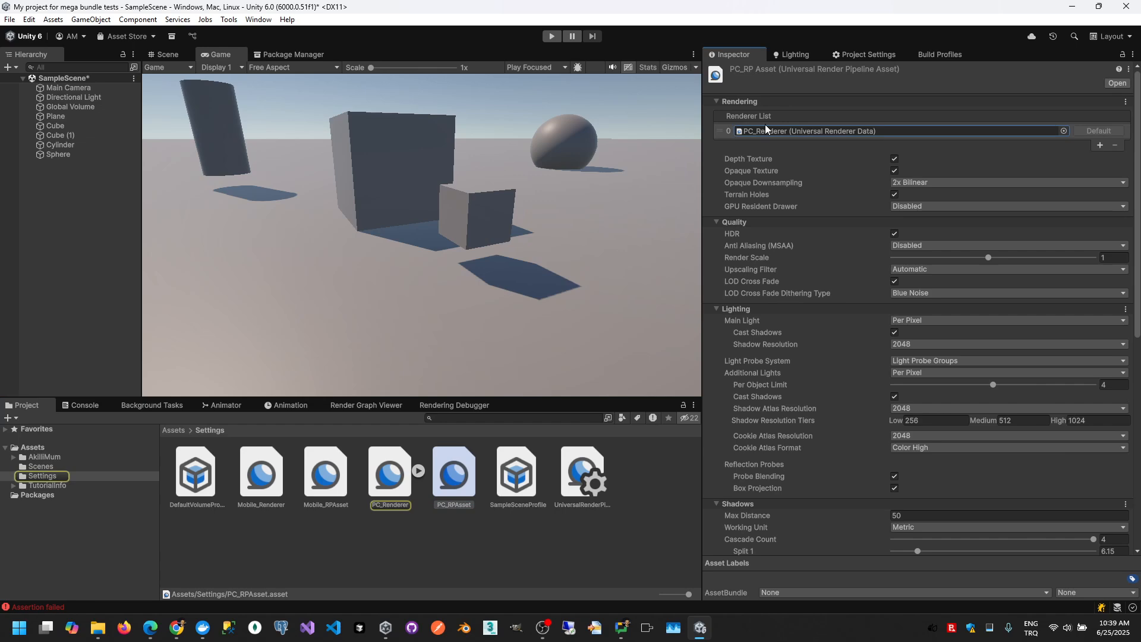
pyautogui.click(384, 483)
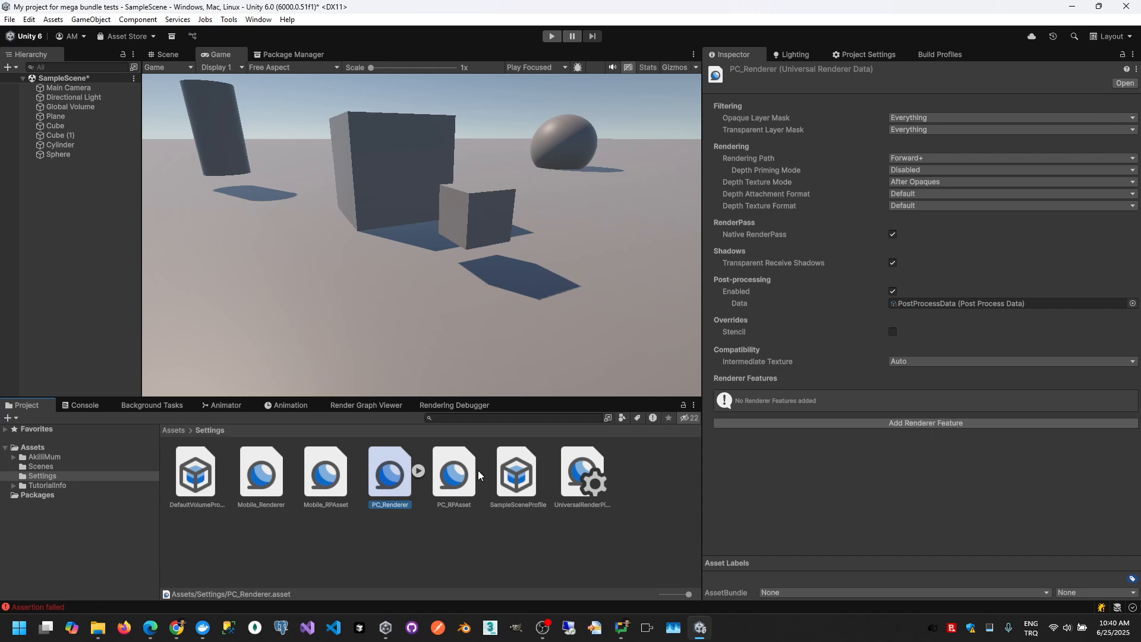
pyautogui.click(460, 482)
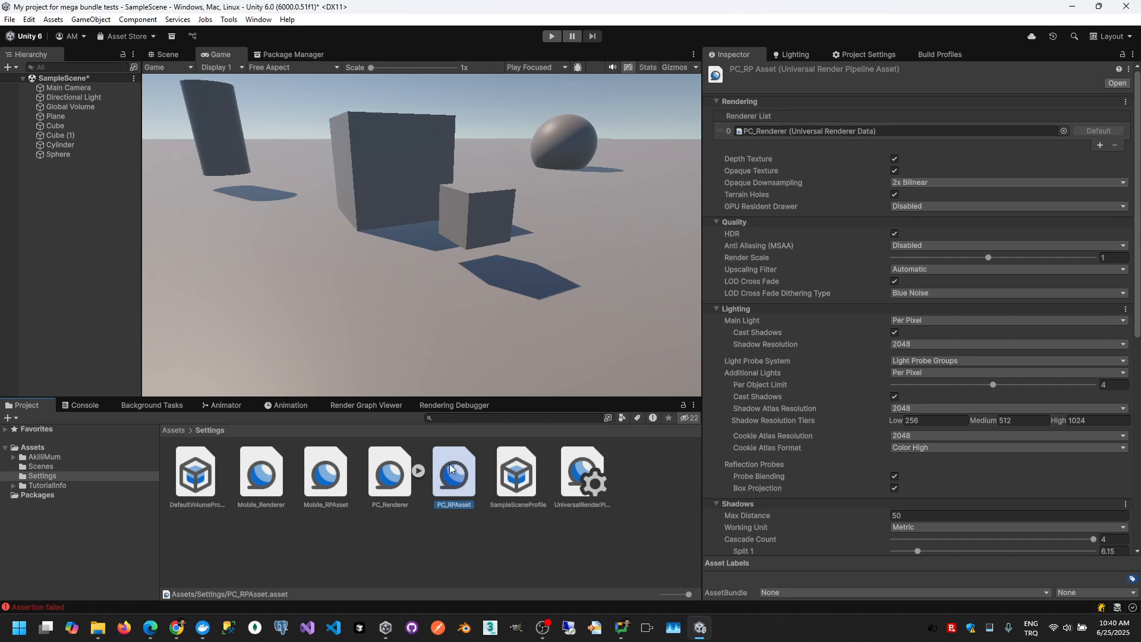
pyautogui.doubleClick(824, 131)
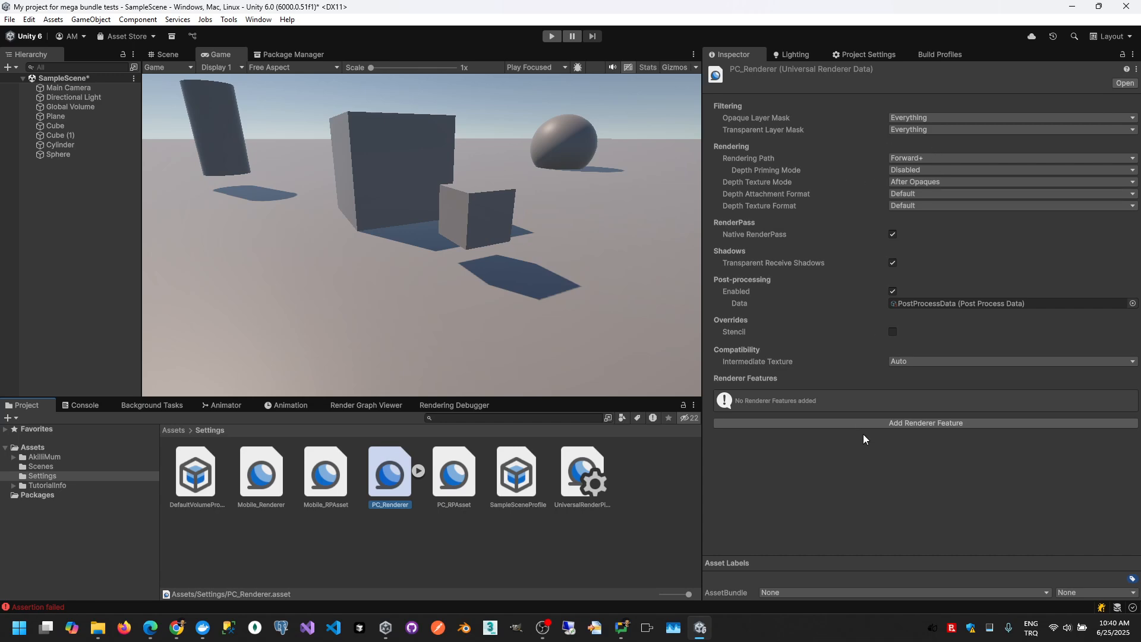
# Add the Snow Screen renderer feature to PC_Renderer.
pyautogui.click(905, 423)
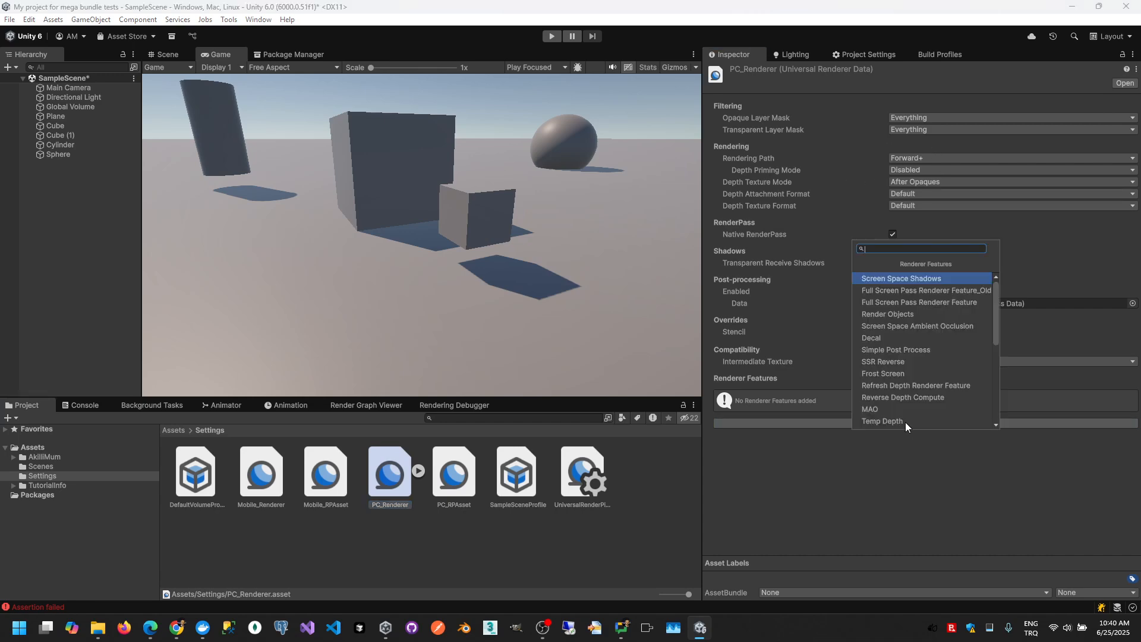
pyautogui.write('snow')
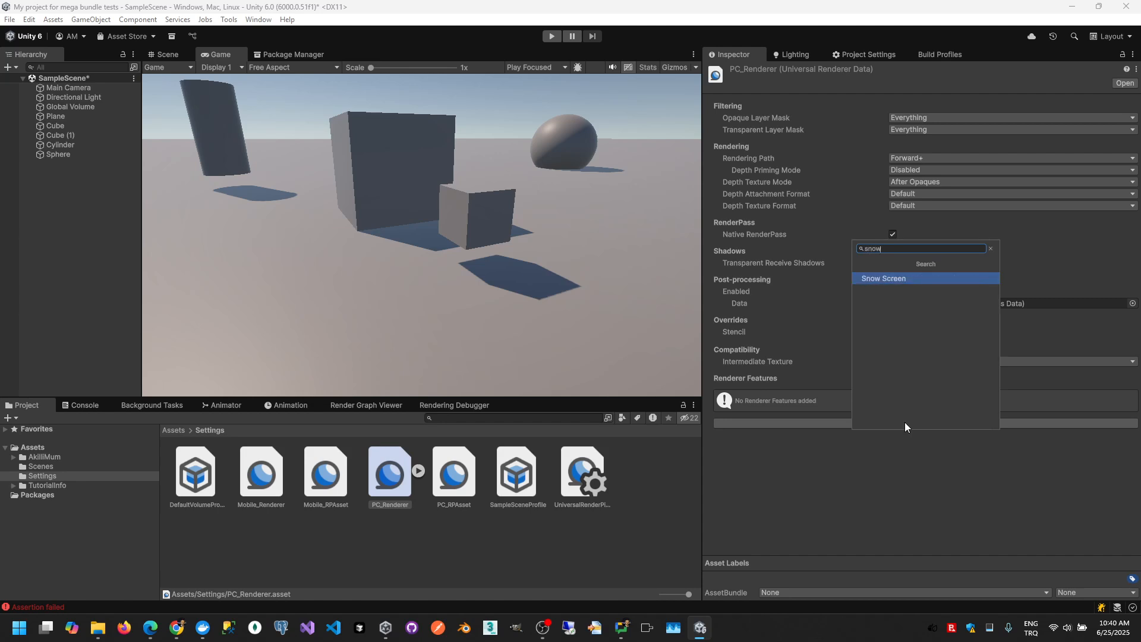
pyautogui.click(889, 279)
pyautogui.click(794, 394)
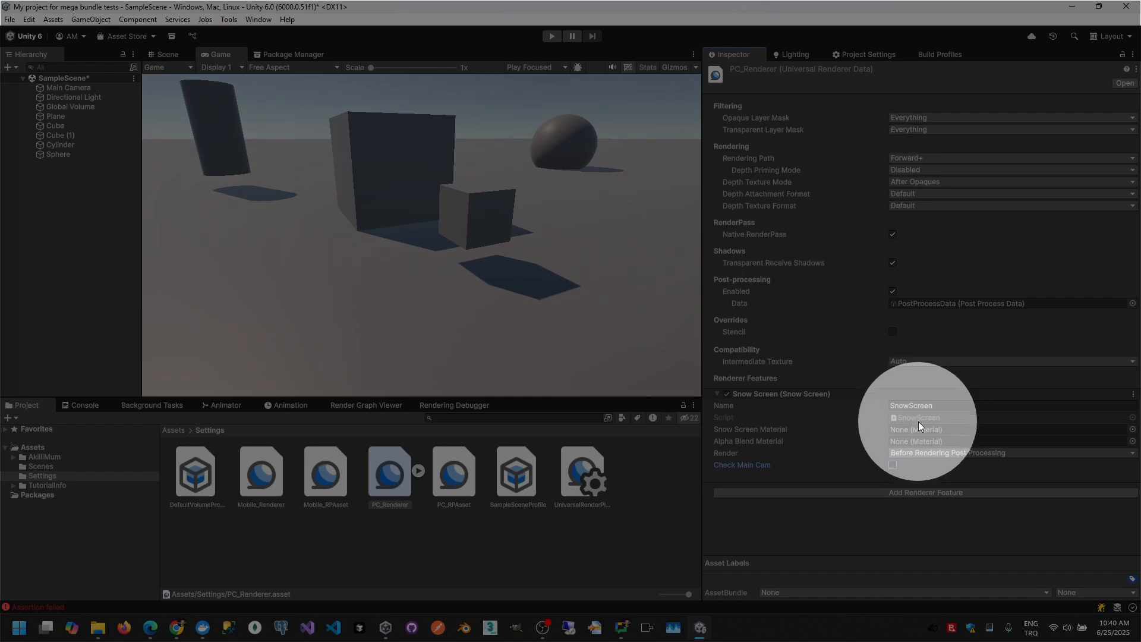
# Assign SnowScreenSampleMat as the feature's Snow Screen Material and SnowAlphaSampleMat as its Alpha Blend Material, using the assets in the SnowScreenPass folder.
pyautogui.click(918, 417)
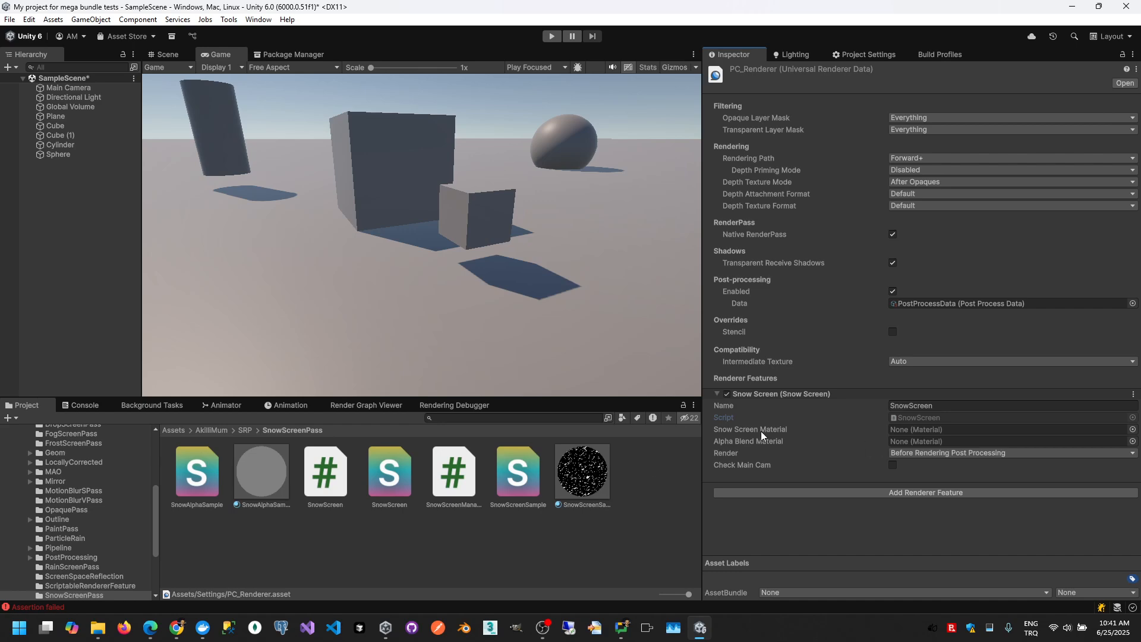
pyautogui.moveTo(582, 473); pyautogui.dragTo(921, 430)
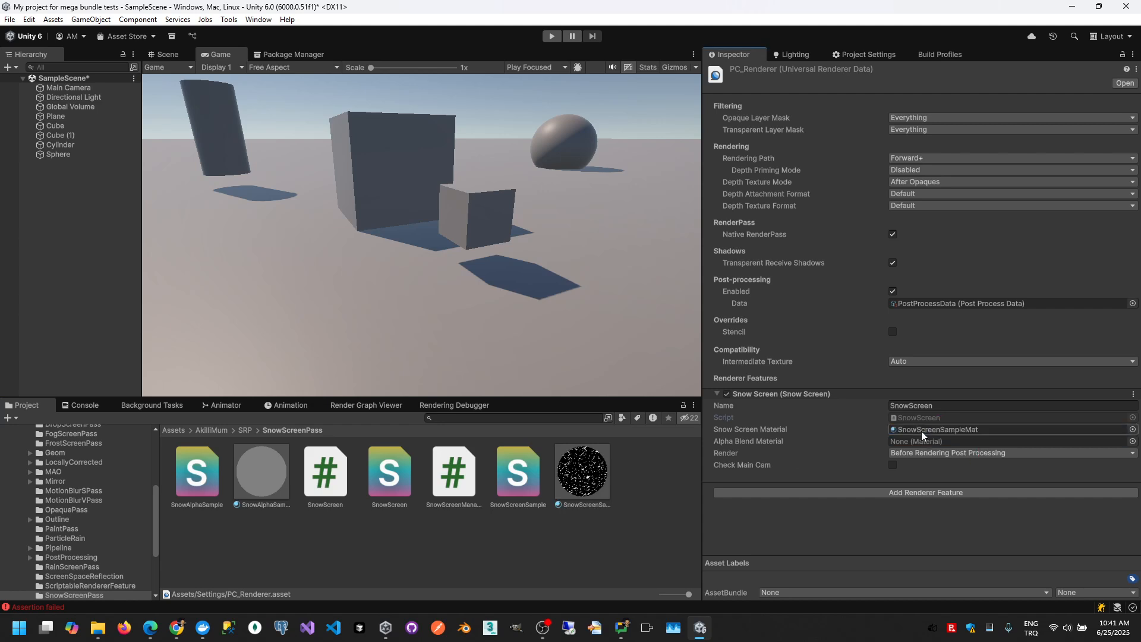
pyautogui.click(921, 430)
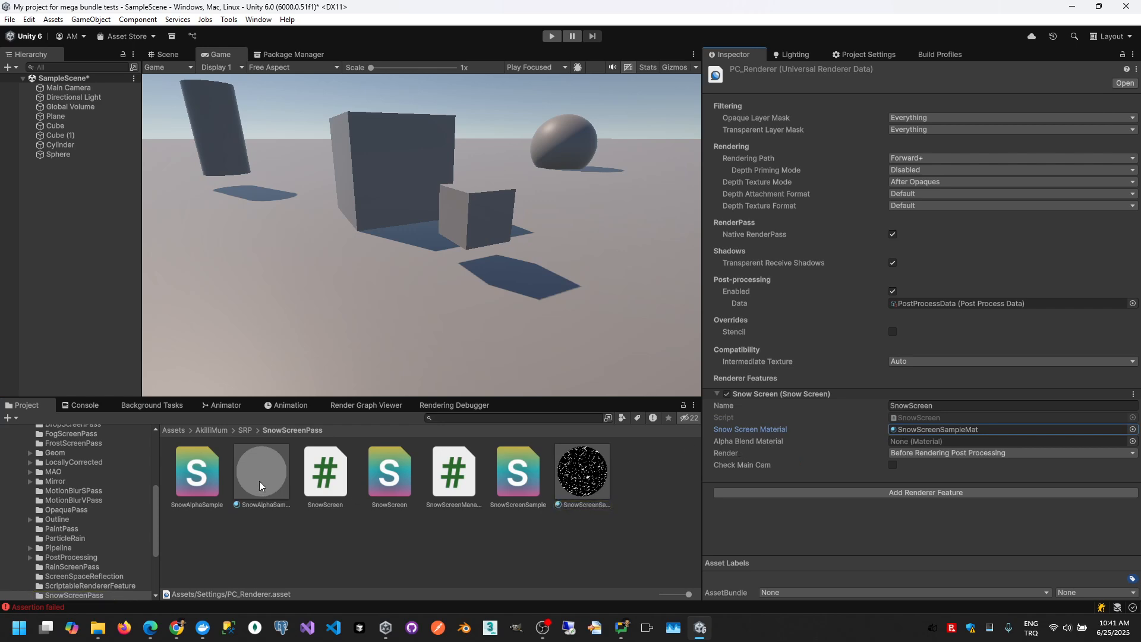
pyautogui.moveTo(260, 483); pyautogui.dragTo(935, 441)
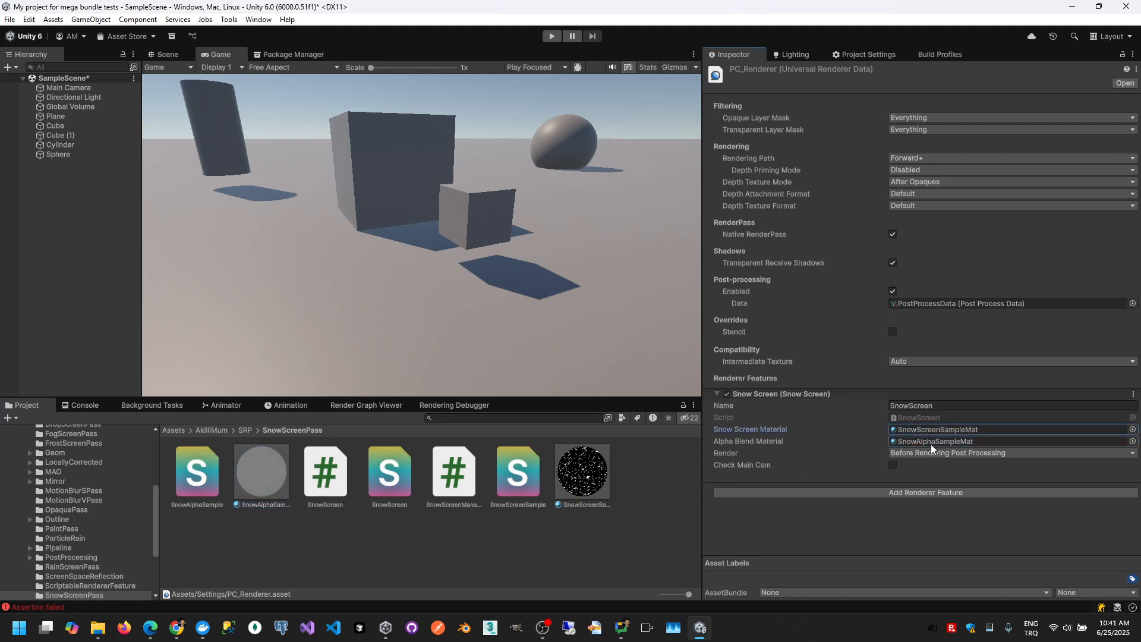
pyautogui.click(930, 444)
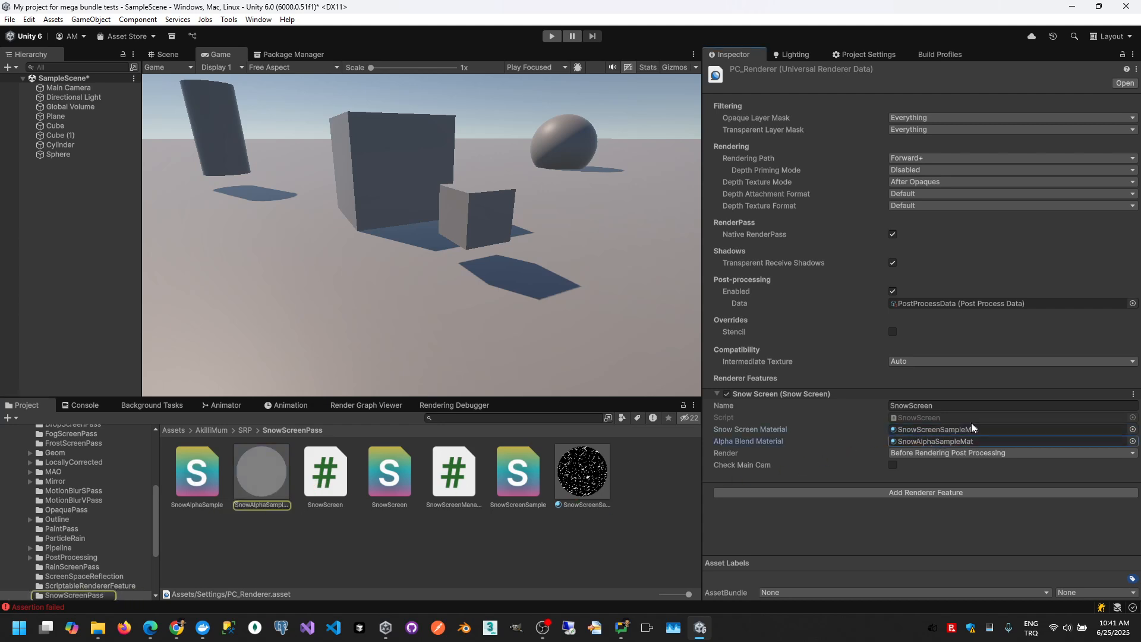
pyautogui.click(919, 429)
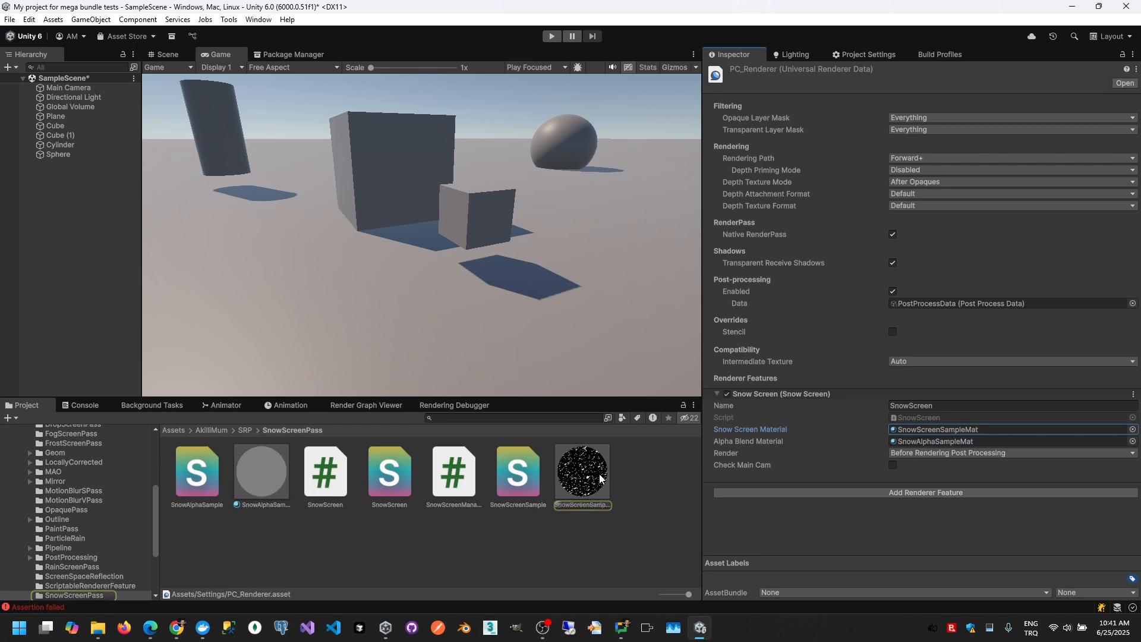
pyautogui.click(936, 441)
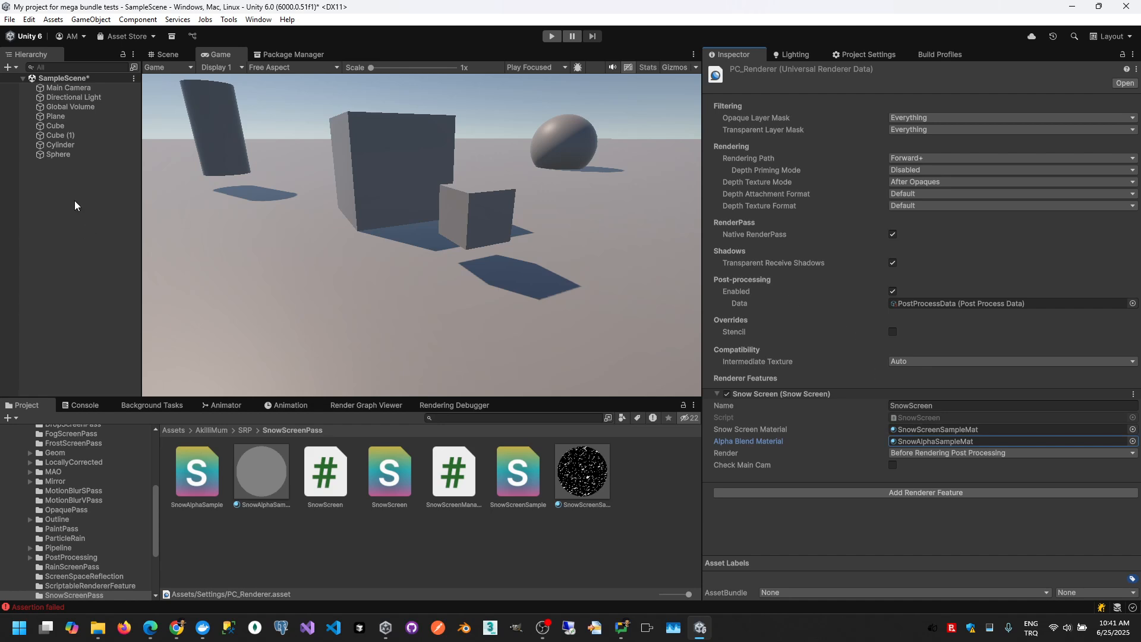
# Create an empty game object in SampleScene and name it Script Holder.
pyautogui.click(225, 163)
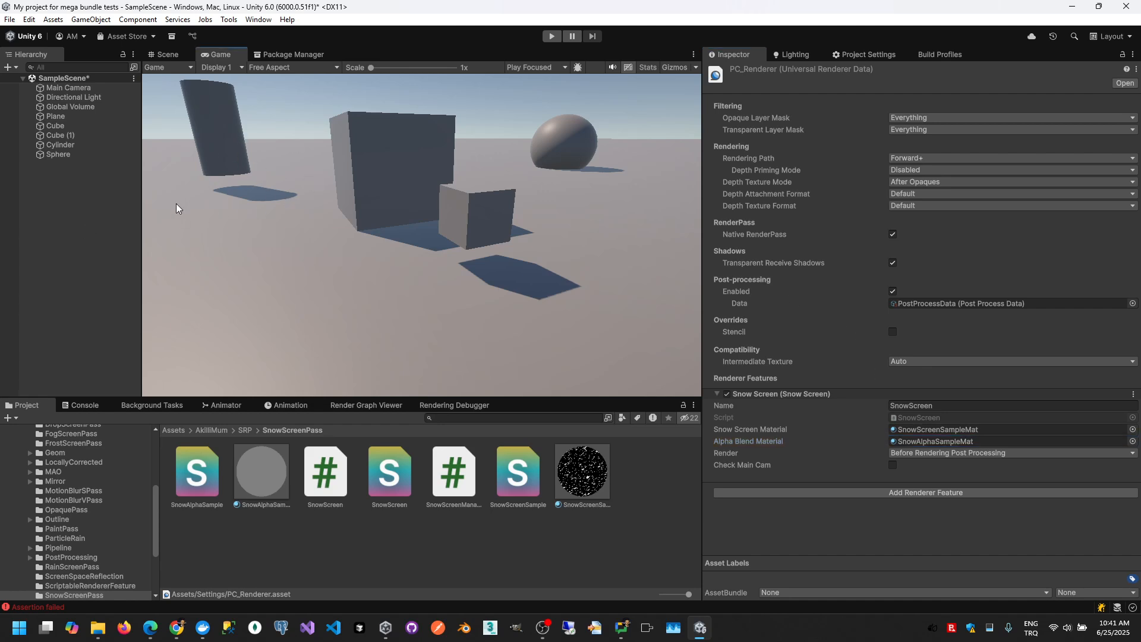
pyautogui.rightClick(43, 194)
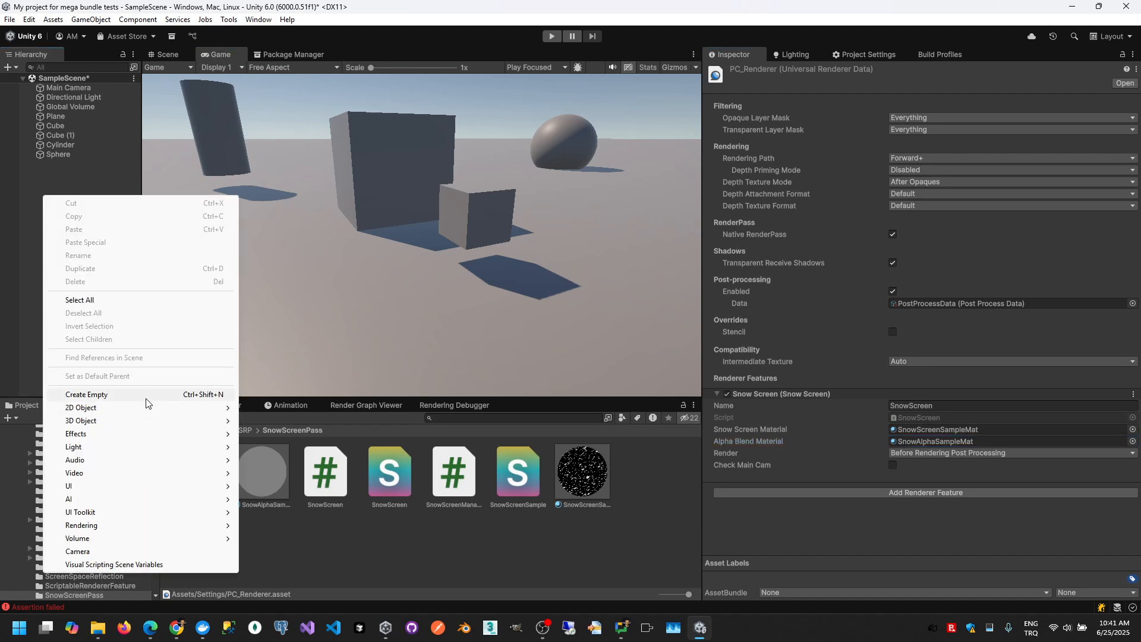
pyautogui.click(146, 396)
pyautogui.write('Scr')
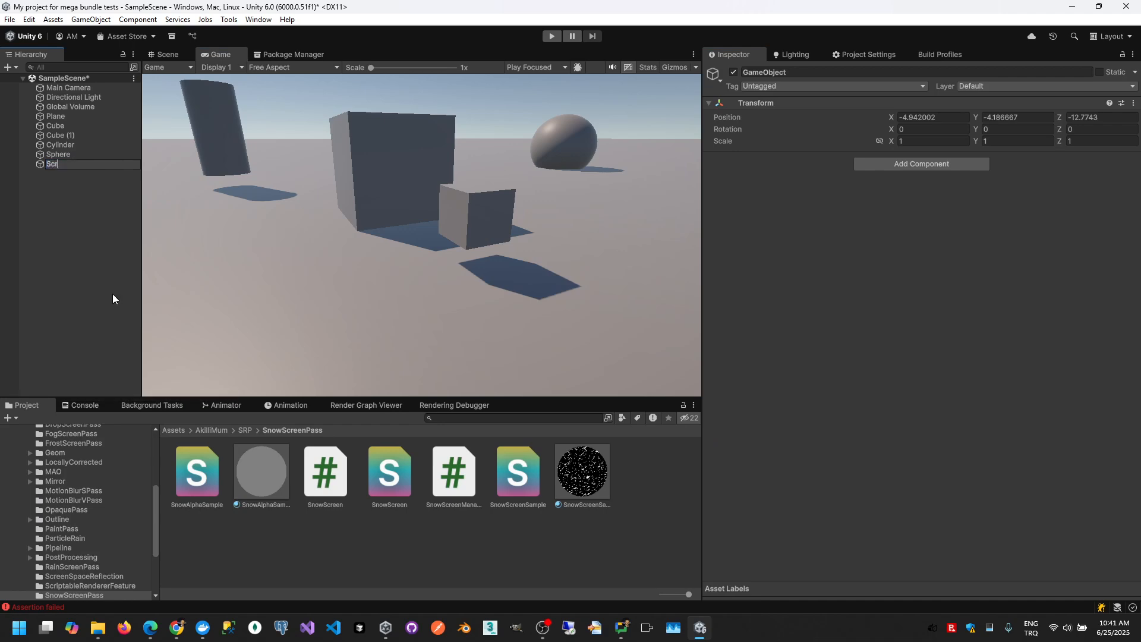
pyautogui.write('ipt Holder')
pyautogui.press('Return')
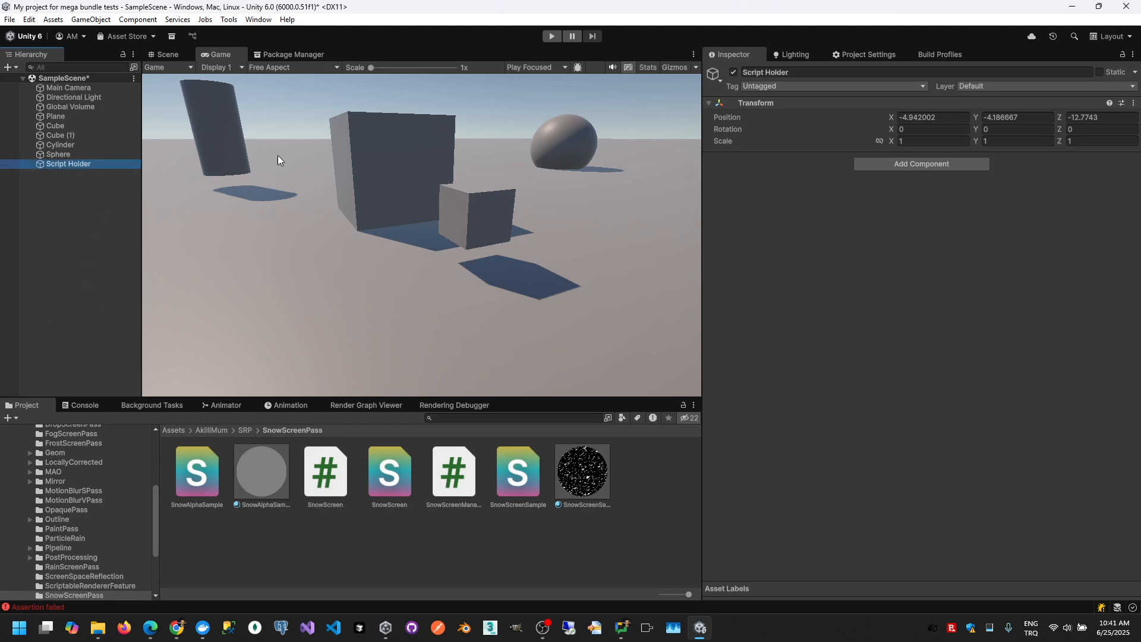
# Add the Snow Screen Manager script component to the Script Holder object.
pyautogui.click(912, 165)
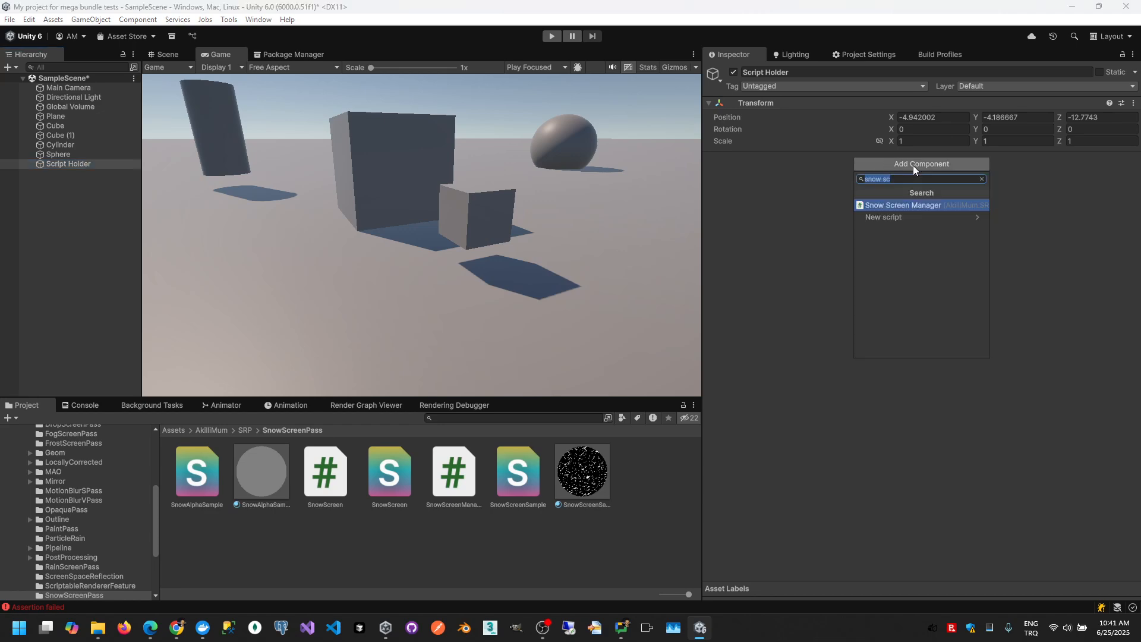
pyautogui.write('snow sc')
pyautogui.click(896, 208)
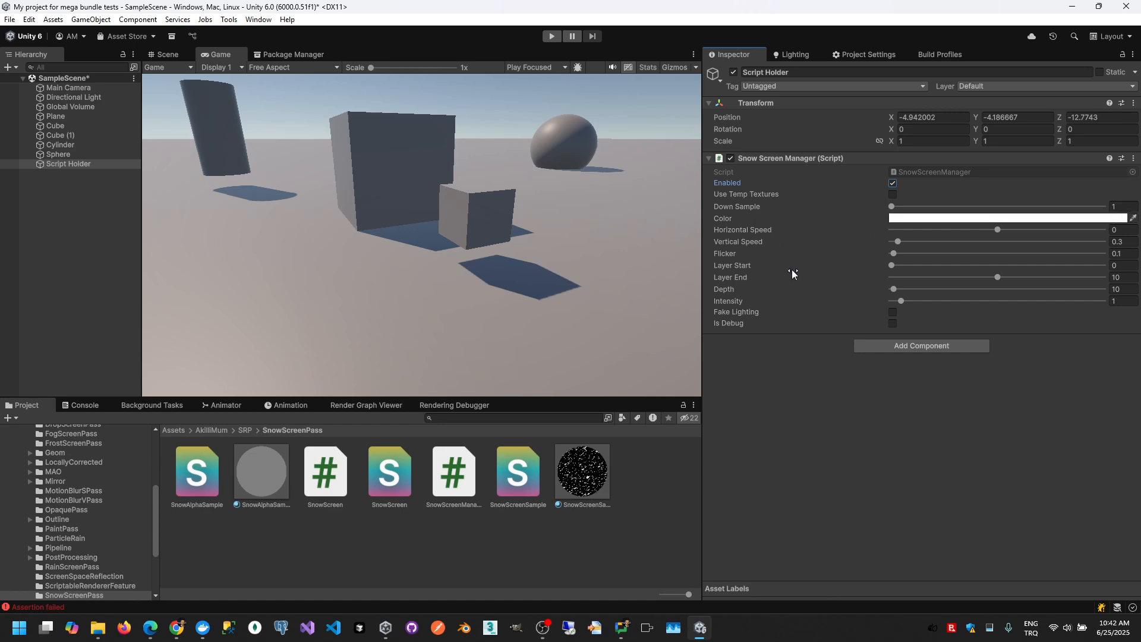
# Run the scene in play mode and raise the Snow Screen Manager's Intensity to about 13.81.
pyautogui.click(551, 37)
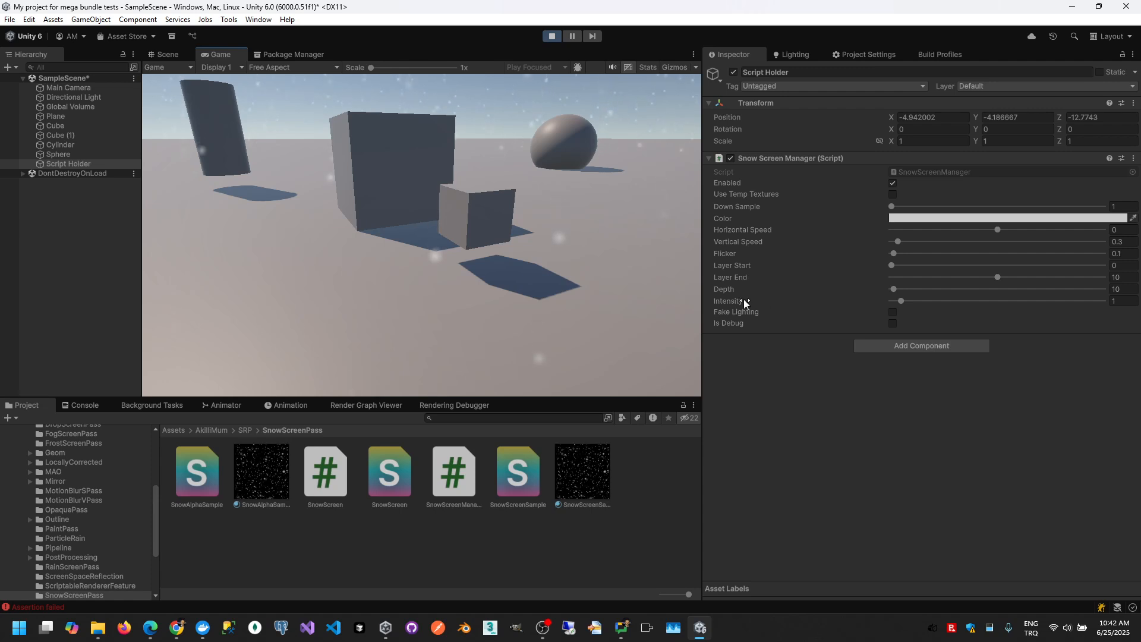
pyautogui.moveTo(903, 301); pyautogui.dragTo(1038, 301)
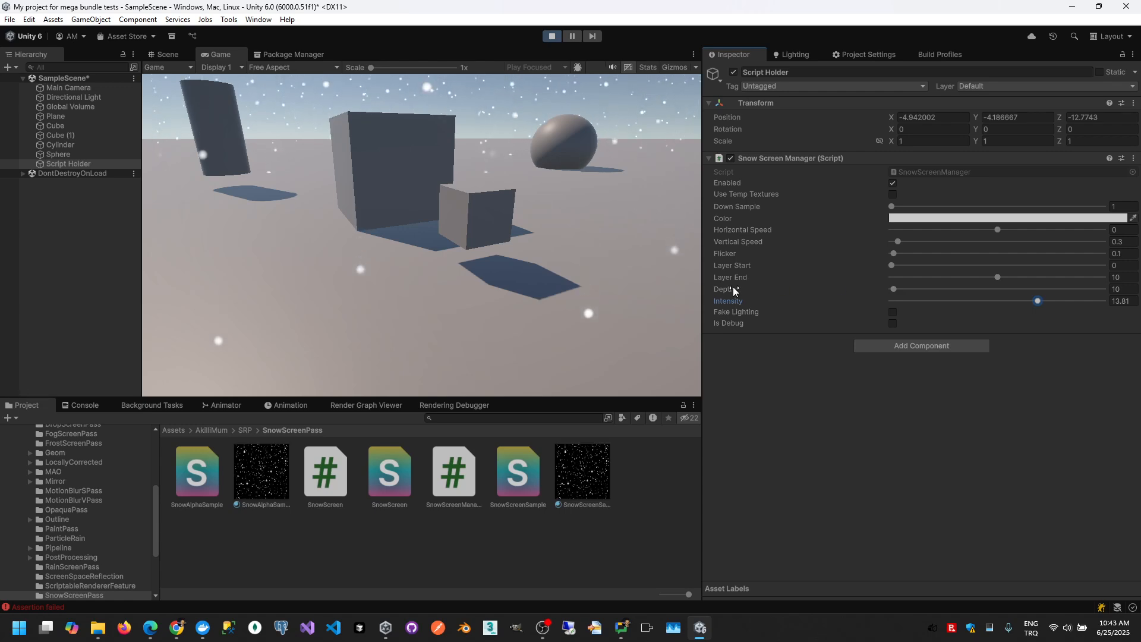
pyautogui.press('ctrl')
pyautogui.press('ctrl')
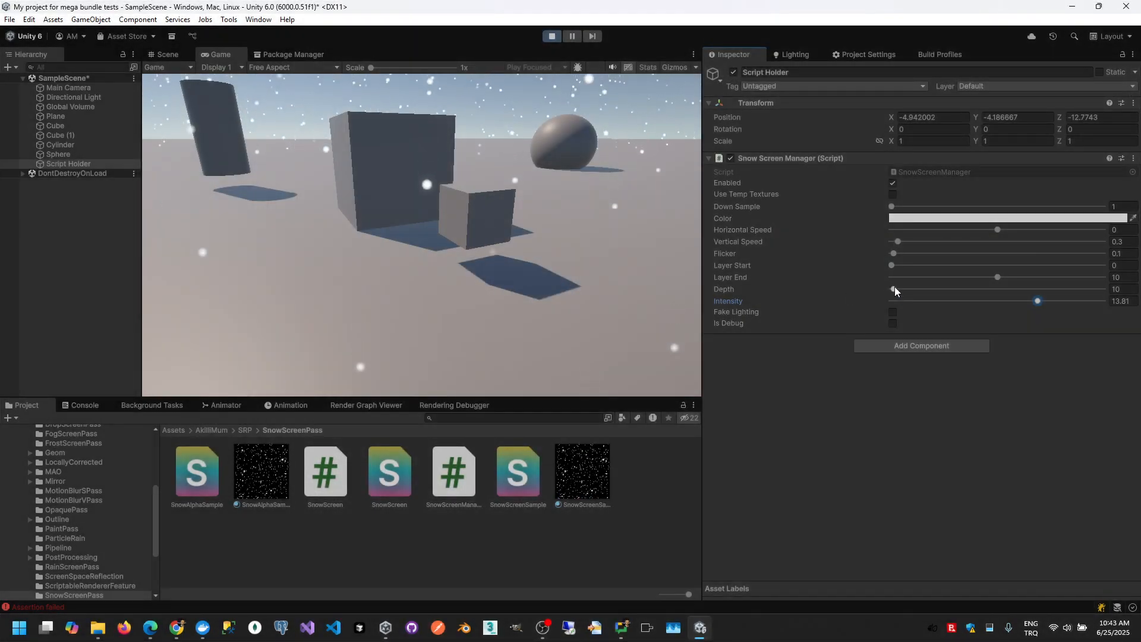
# Try several Depth values on the Snow Screen Manager and settle the Depth at about 76.
pyautogui.moveTo(893, 288); pyautogui.dragTo(913, 287)
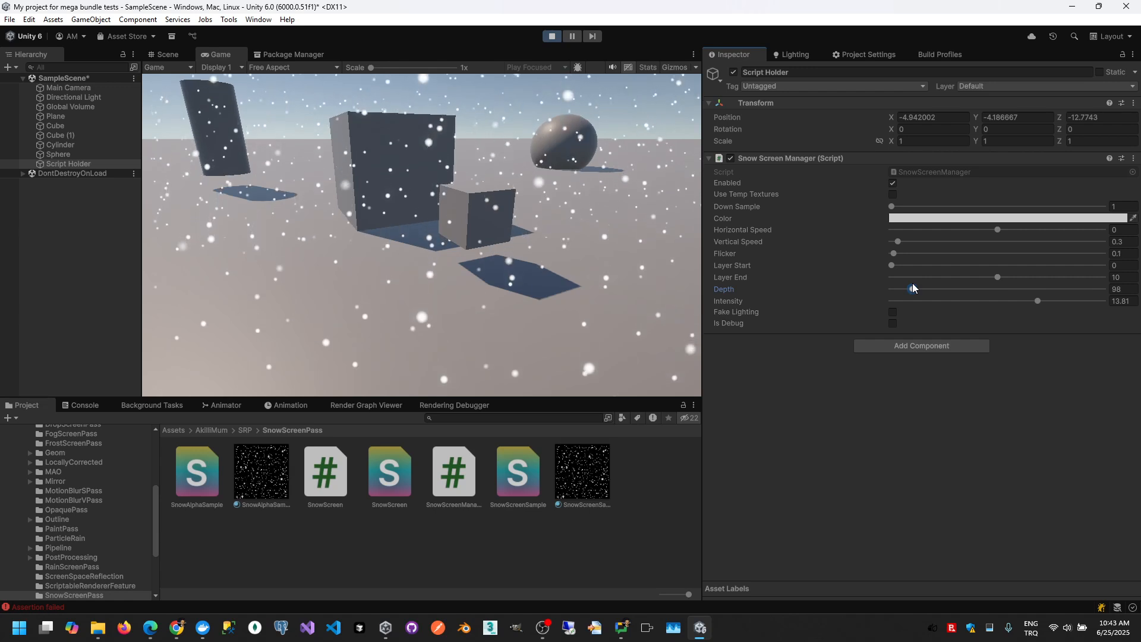
pyautogui.moveTo(918, 290); pyautogui.dragTo(936, 288)
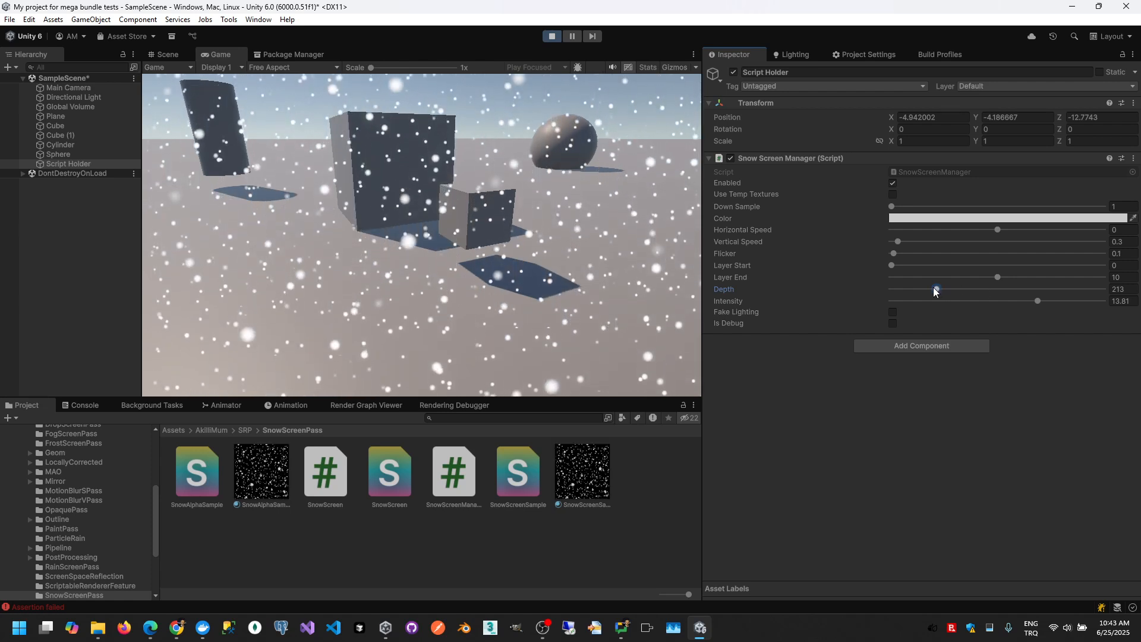
pyautogui.moveTo(934, 290); pyautogui.dragTo(893, 288)
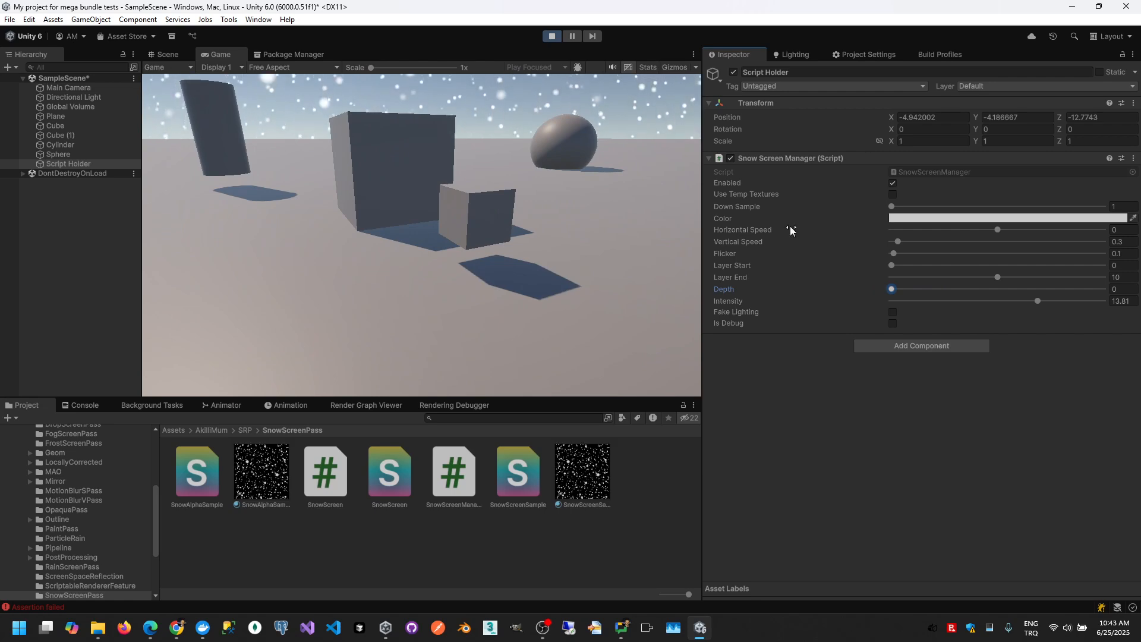
pyautogui.moveTo(892, 289); pyautogui.dragTo(880, 266)
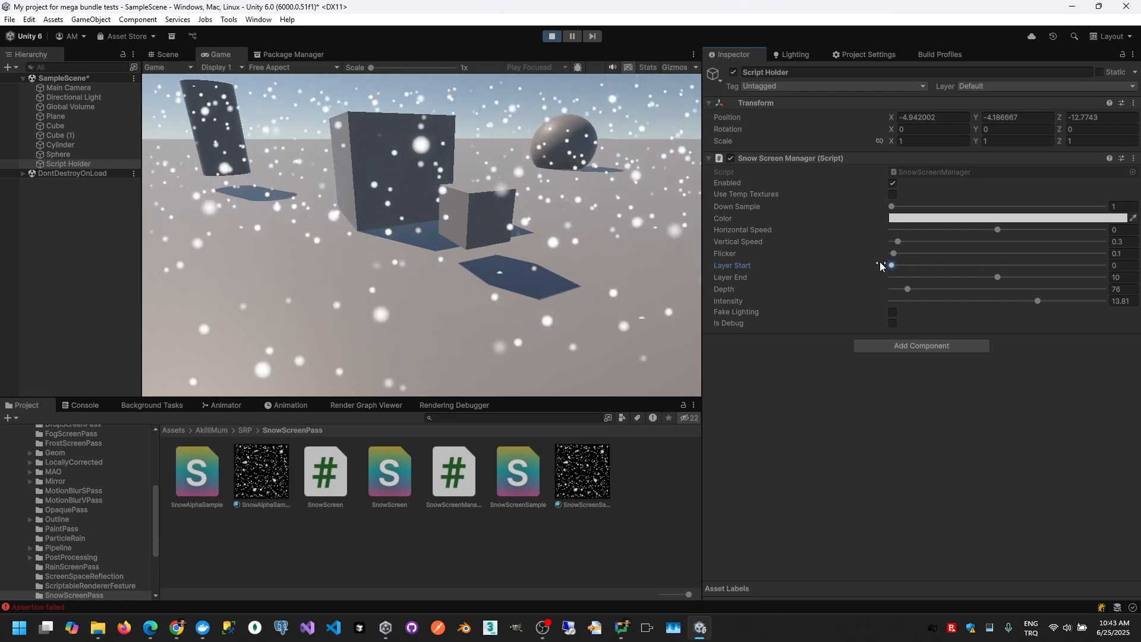
# Set the snow's Layer End to about 8.57, Flicker to 0, Vertical Speed to about 2.24 and Horizontal Speed to about -0.7.
pyautogui.moveTo(999, 281)
pyautogui.mouseDown()
pyautogui.moveTo(1071, 277)
pyautogui.moveTo(992, 274)
pyautogui.mouseUp()
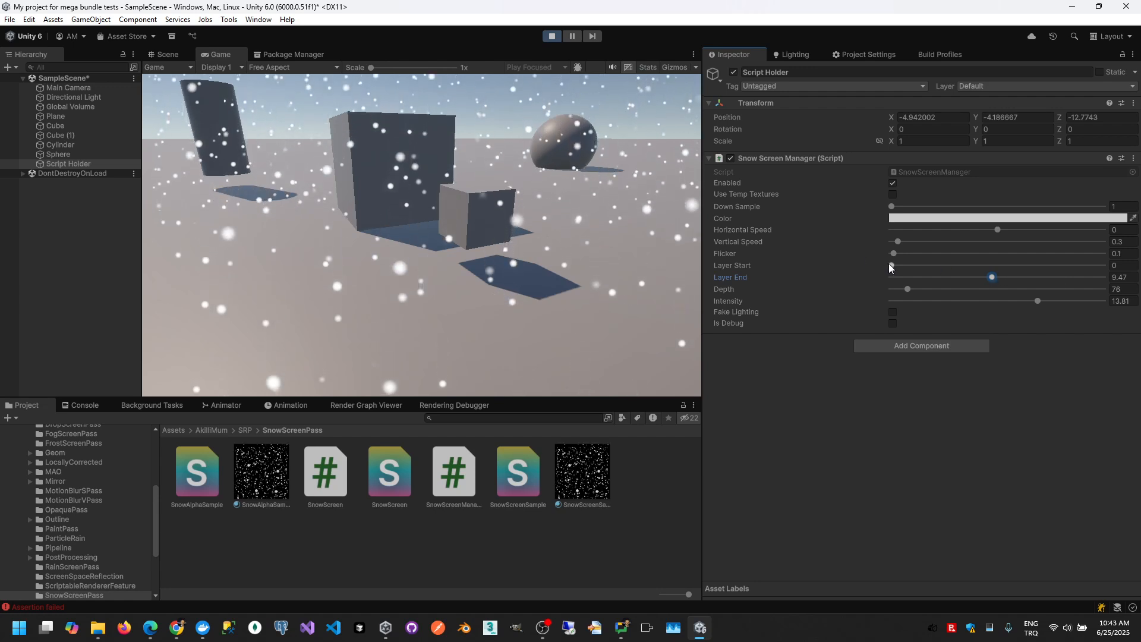
pyautogui.moveTo(990, 277); pyautogui.dragTo(938, 280)
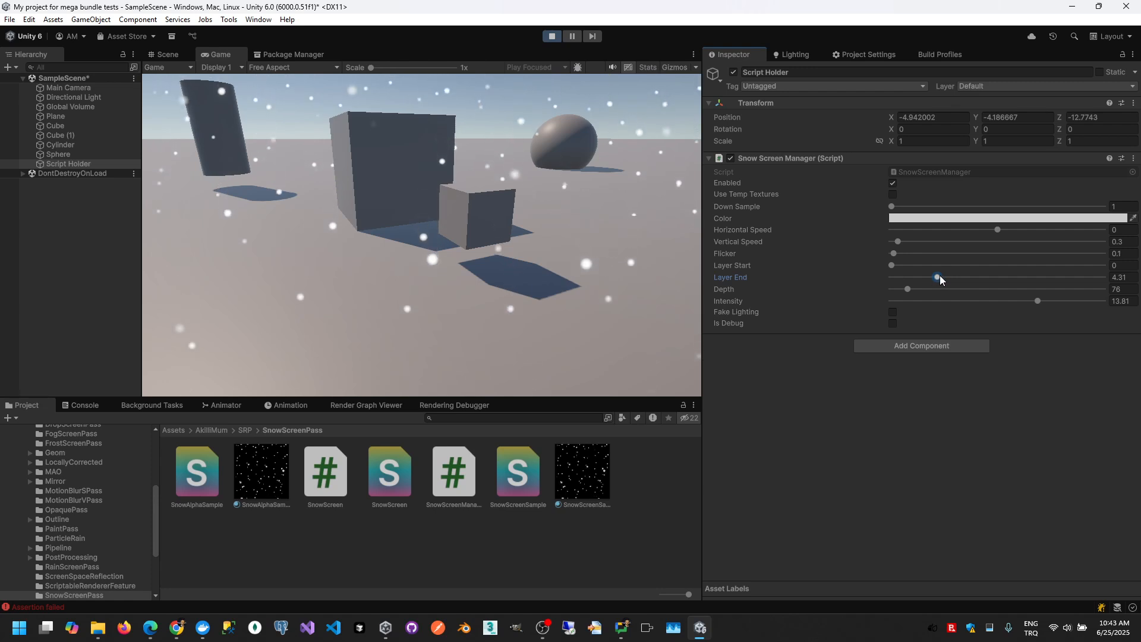
pyautogui.moveTo(939, 278); pyautogui.dragTo(971, 278)
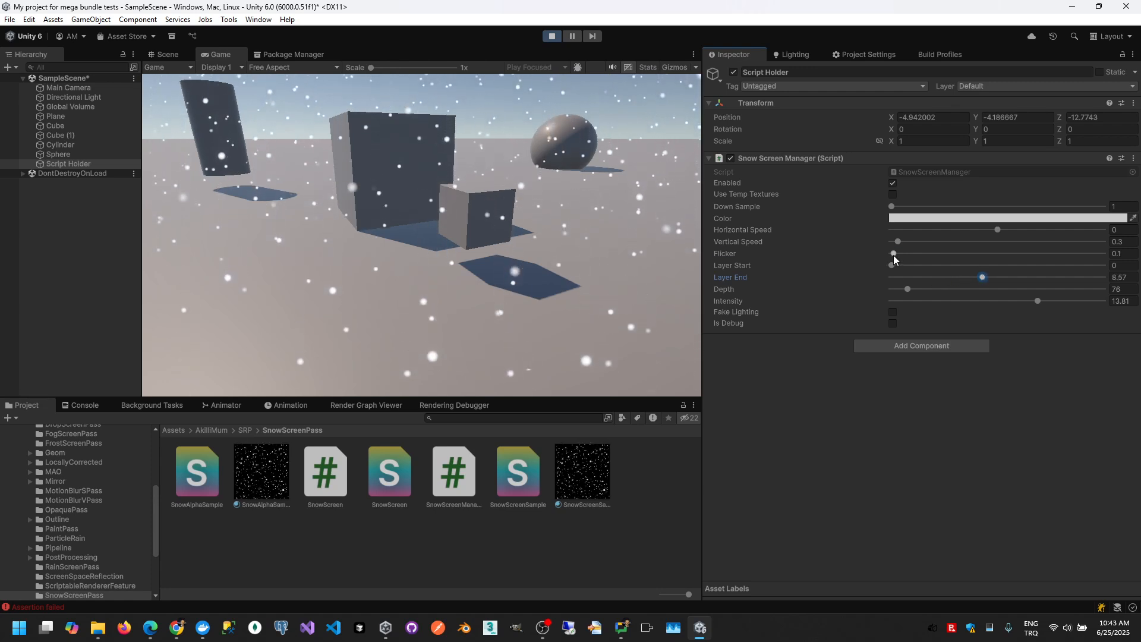
pyautogui.moveTo(893, 253); pyautogui.dragTo(990, 230)
# Try out other tints for the snow Color and return it to white (FFFFFF).
pyautogui.click(935, 218)
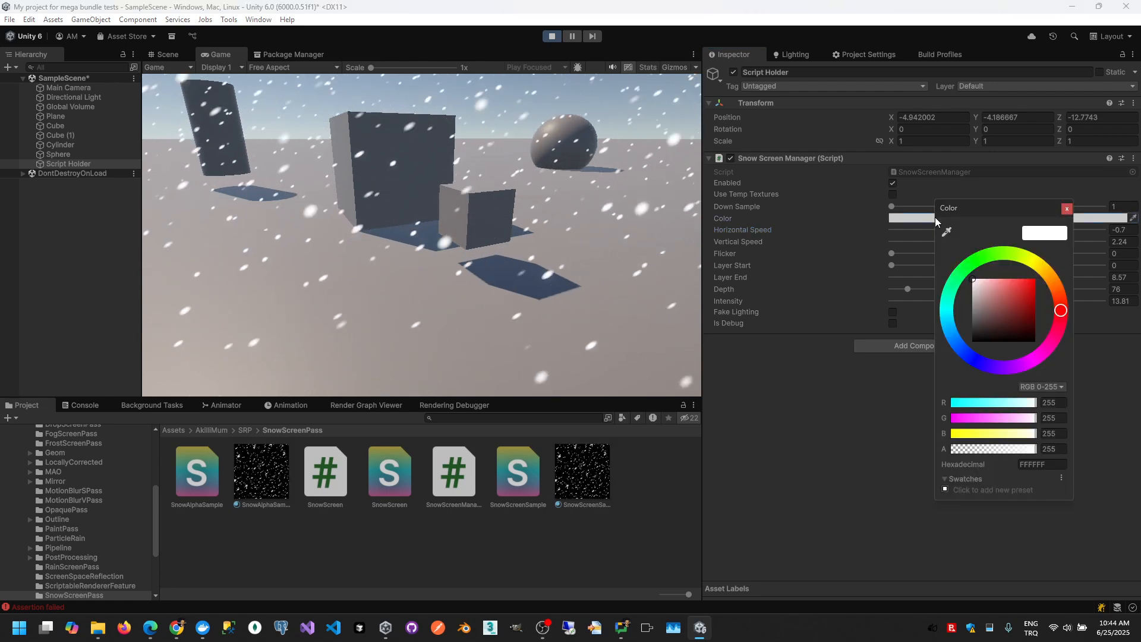
pyautogui.moveTo(1010, 300); pyautogui.dragTo(898, 224)
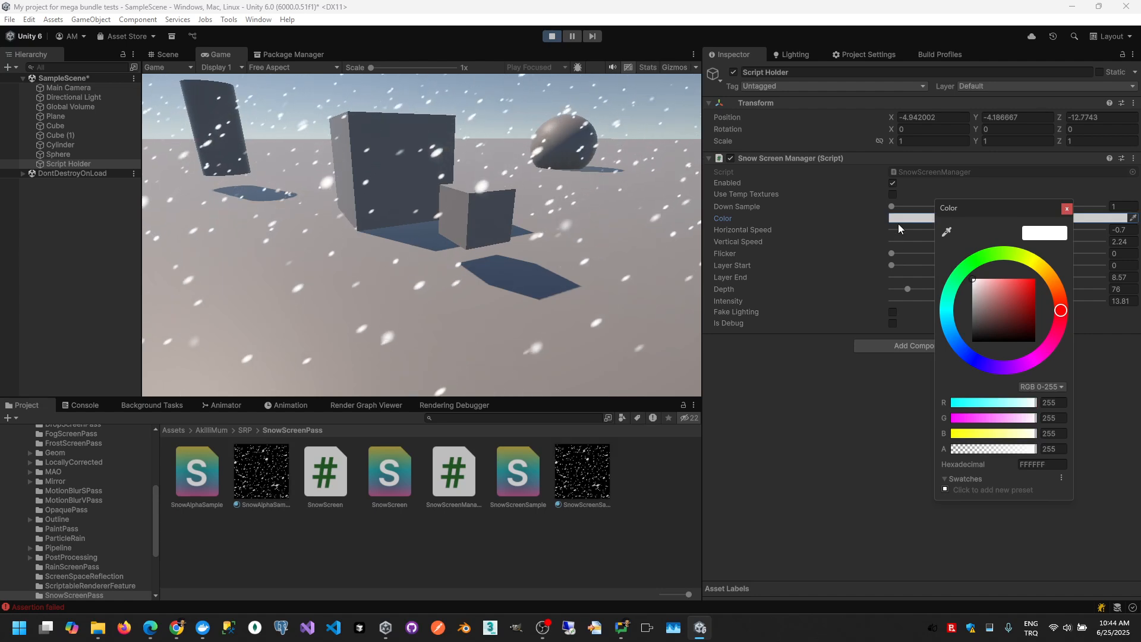
pyautogui.click(1066, 207)
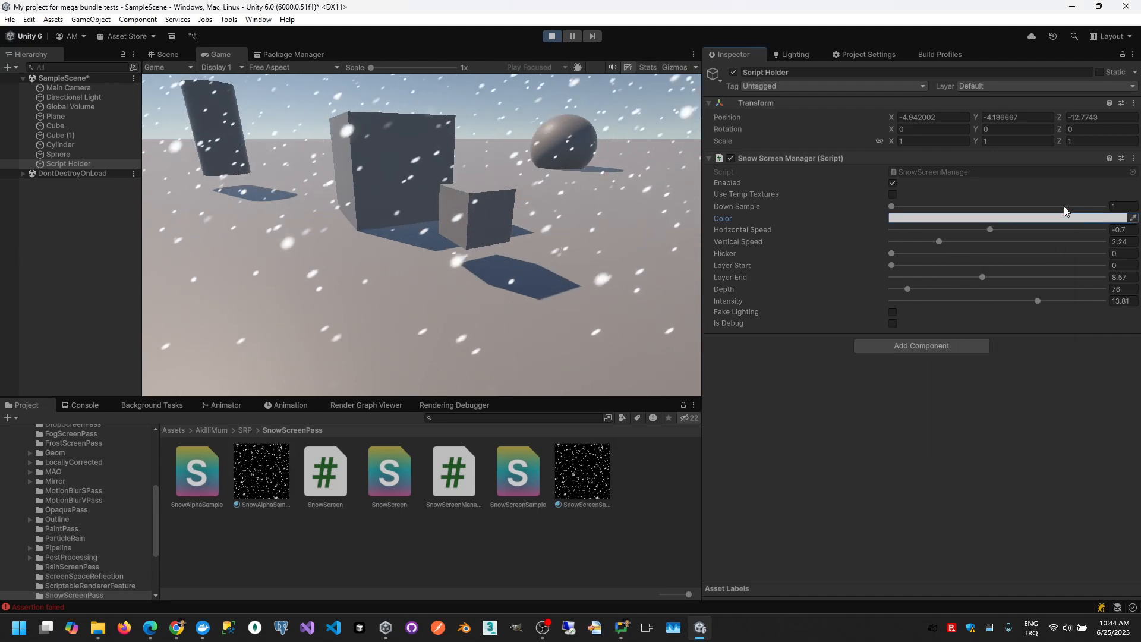
# Try a Down Sample of 3 on the snow effect and return it to 1.
pyautogui.moveTo(938, 206); pyautogui.dragTo(1026, 207)
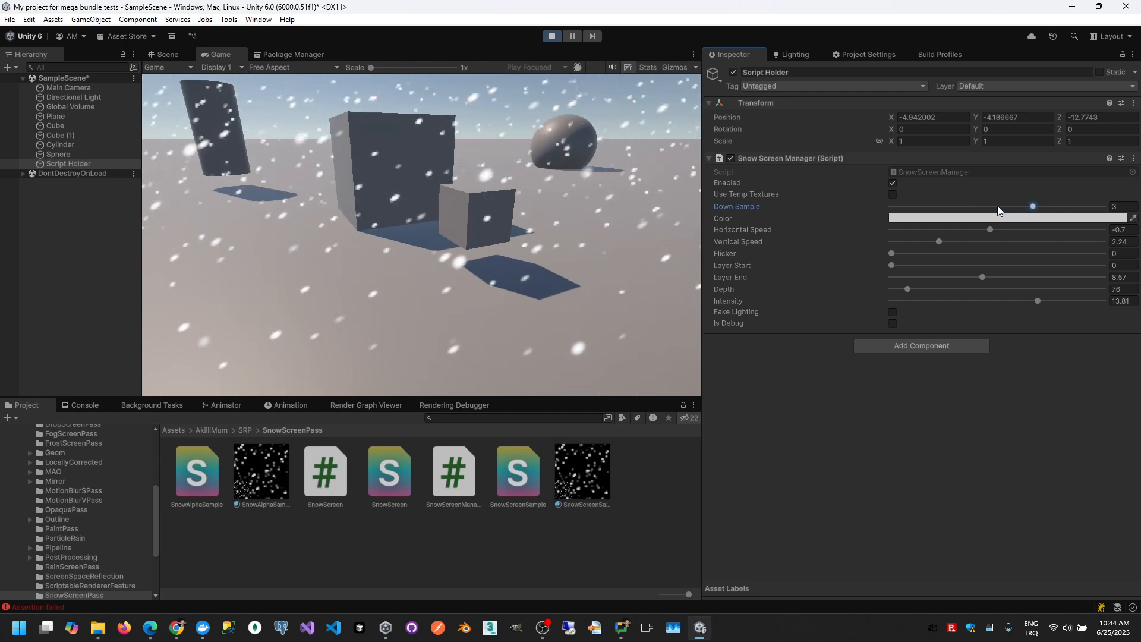
pyautogui.moveTo(997, 206); pyautogui.dragTo(867, 209)
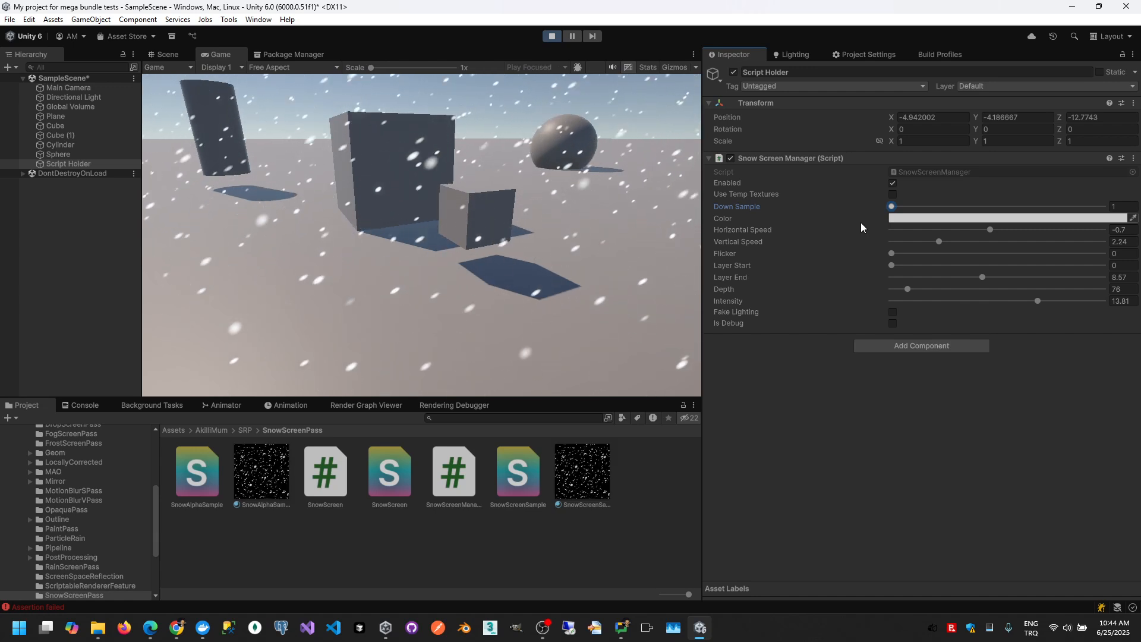
# Try the snow effect with Use Temp Textures enabled and turn the option off again.
pyautogui.click(892, 194)
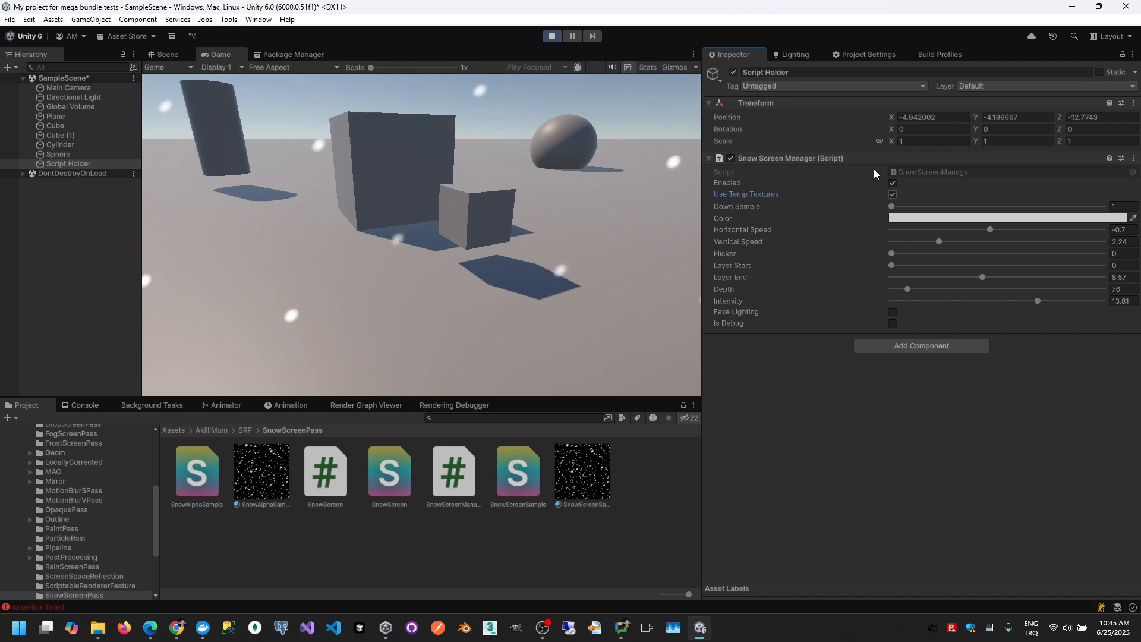
pyautogui.click(857, 54)
pyautogui.click(723, 52)
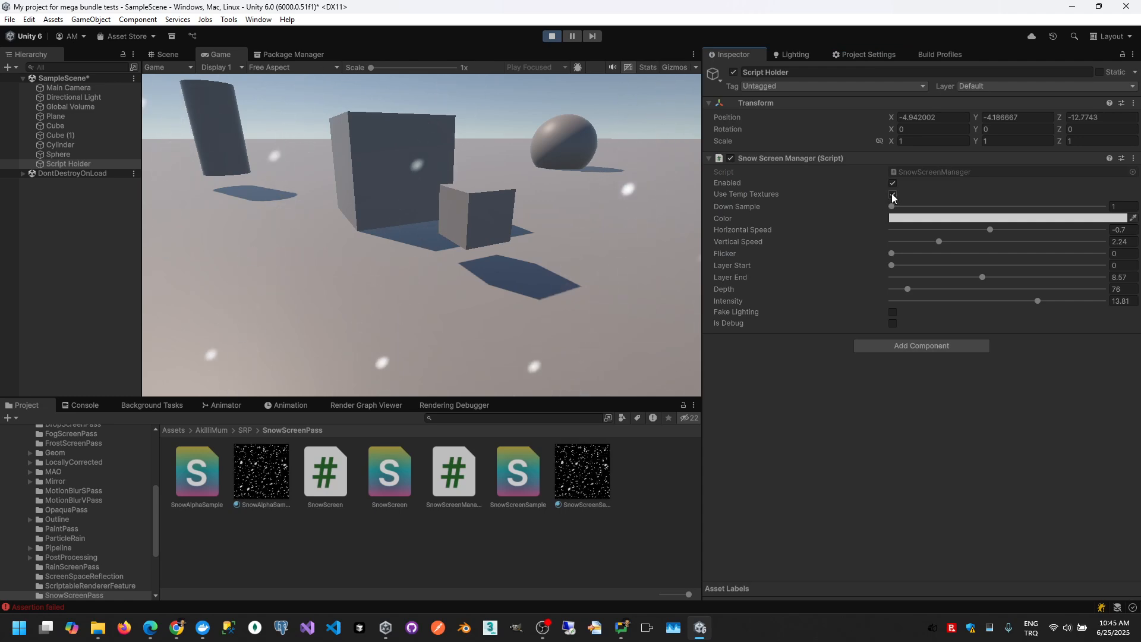
pyautogui.click(892, 194)
pyautogui.click(891, 194)
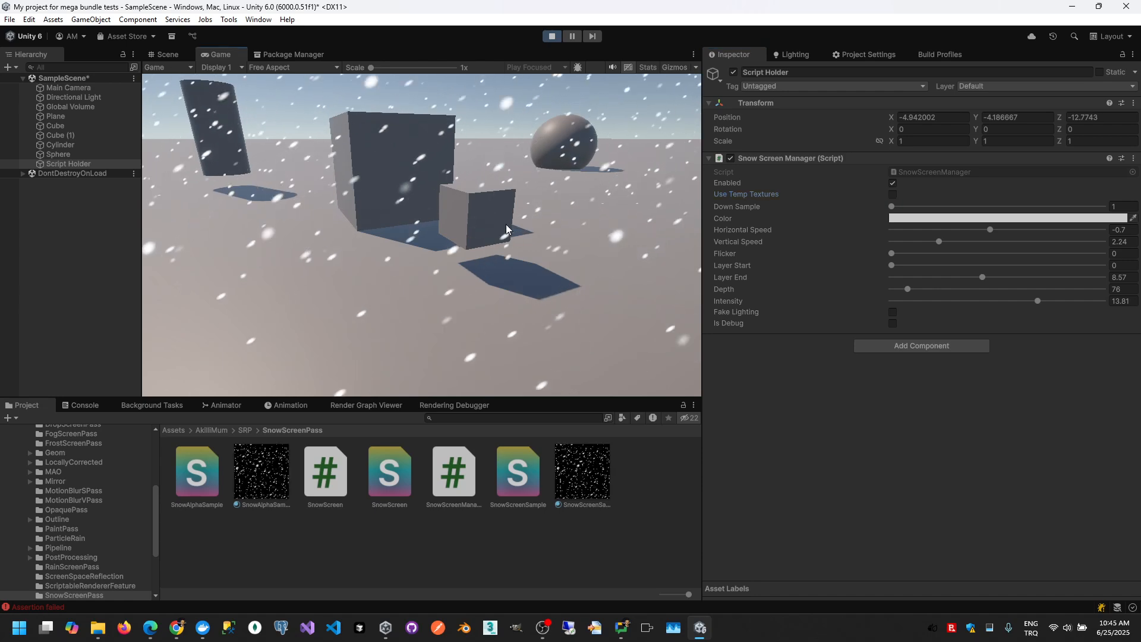